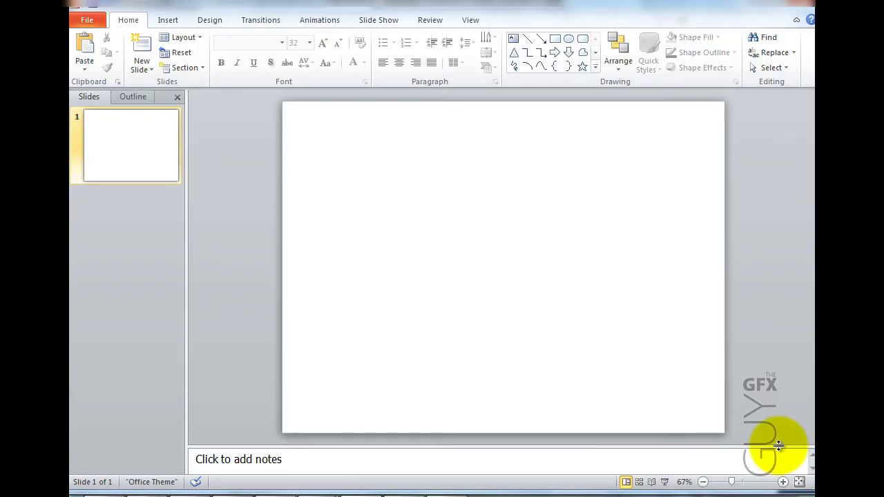
Fill the slide background with the picture skyline.jpg.
right_click(397, 174)
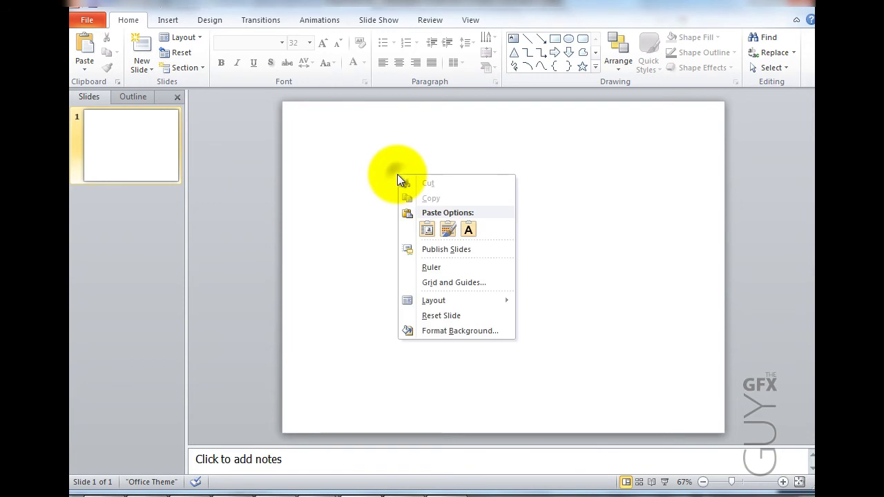
click(470, 330)
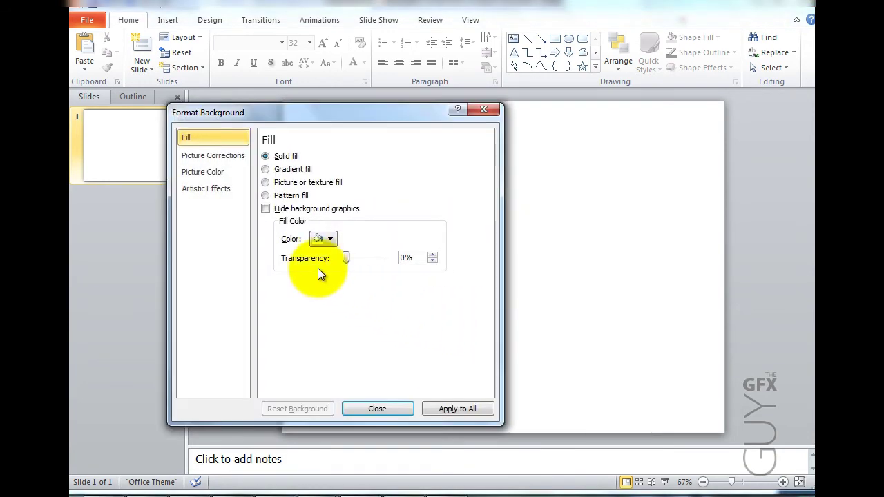
click(327, 191)
drag(303, 126, 439, 128)
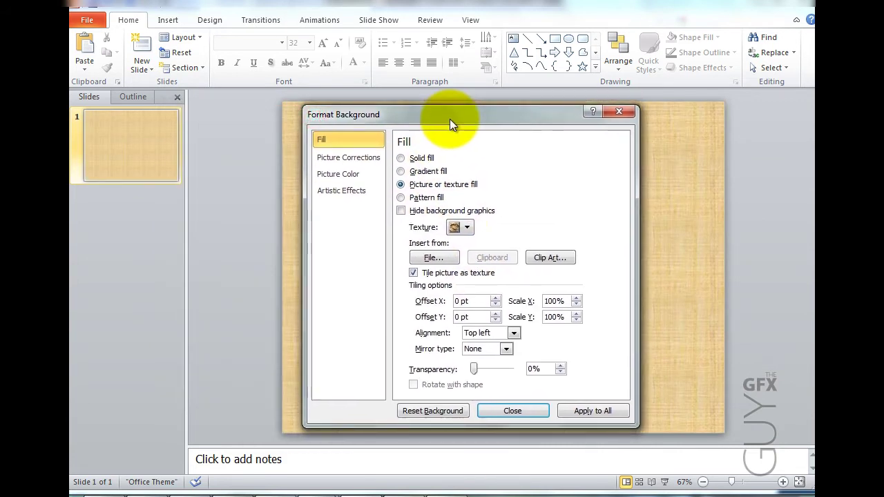
click(439, 259)
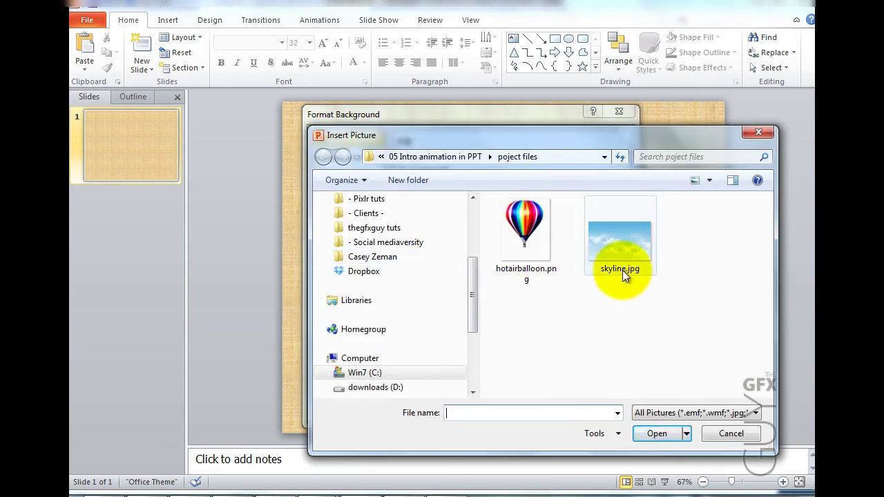
double_click(605, 245)
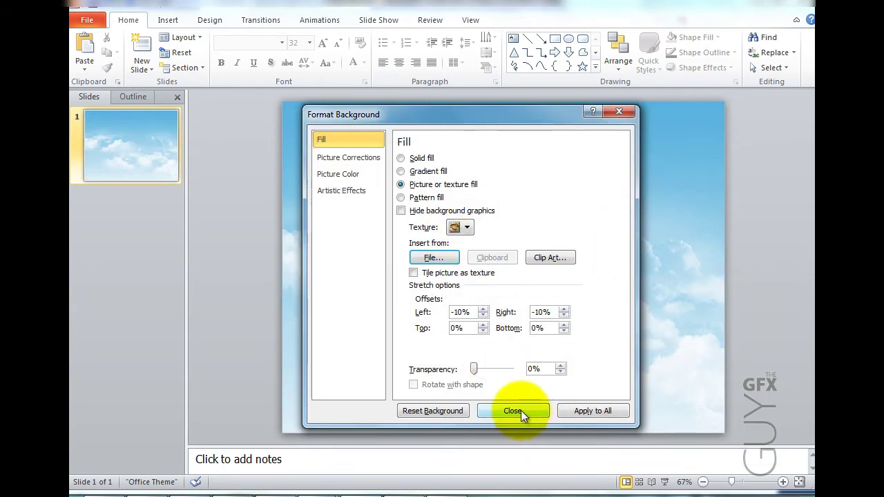
click(520, 410)
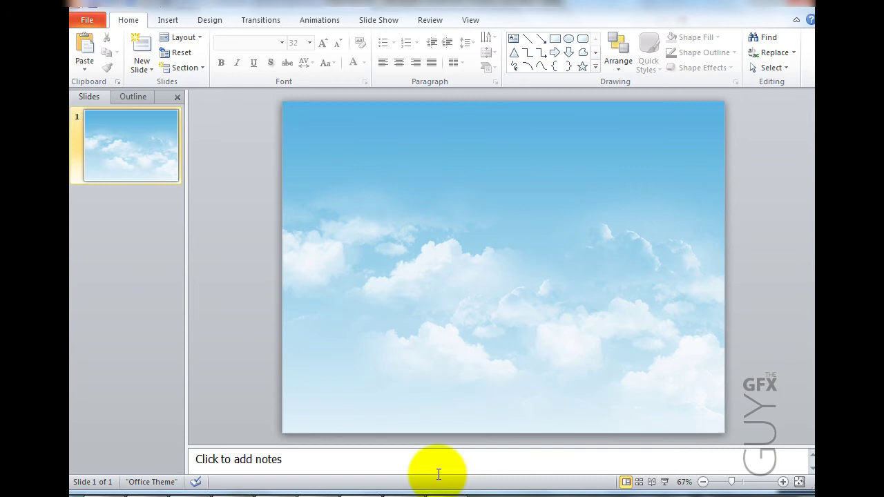
Drag hotairballoon.png from the project images folder onto the middle of the slide.
click(338, 490)
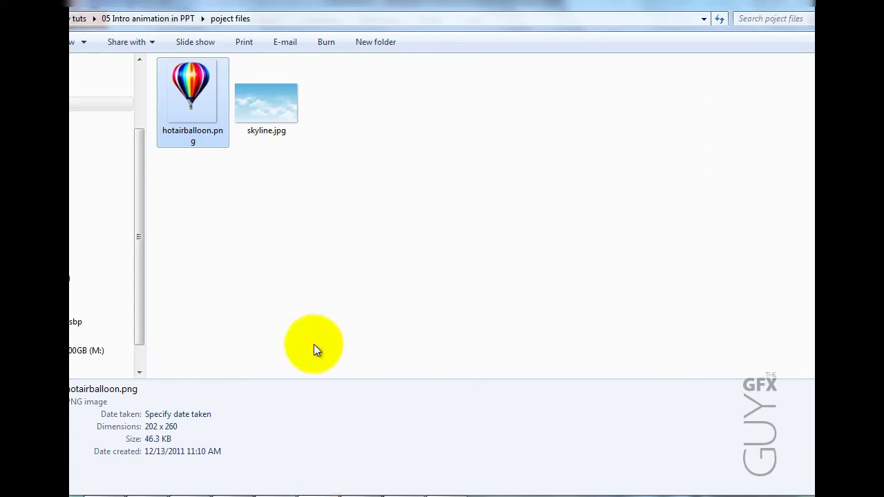
click(286, 294)
drag(198, 104, 453, 304)
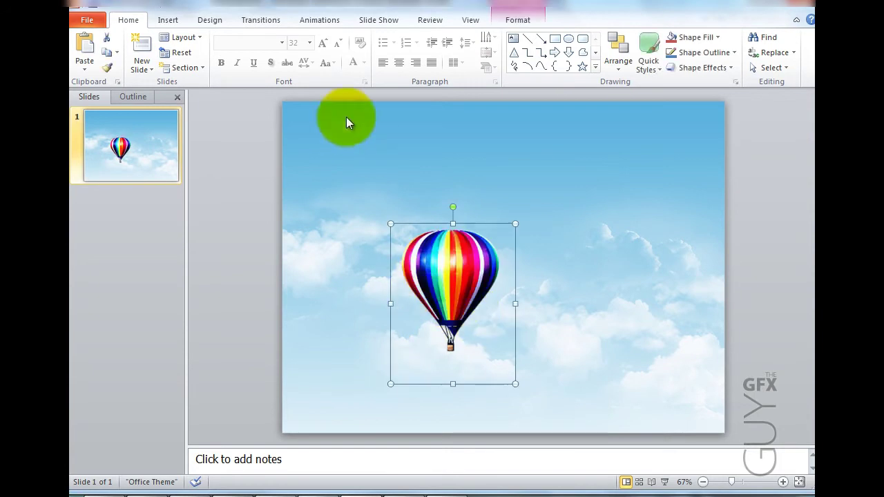
Give the balloon a Fly In entrance from the bottom, then preview it in the Animation Pane.
click(324, 22)
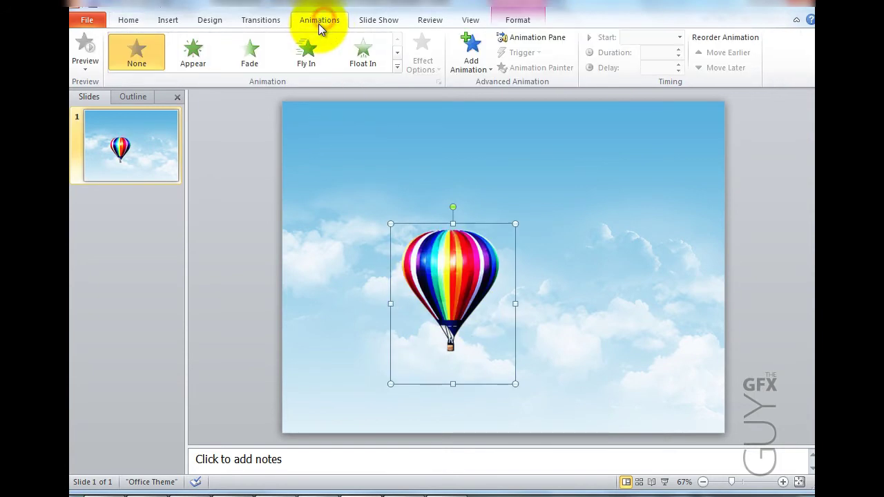
click(397, 68)
click(260, 124)
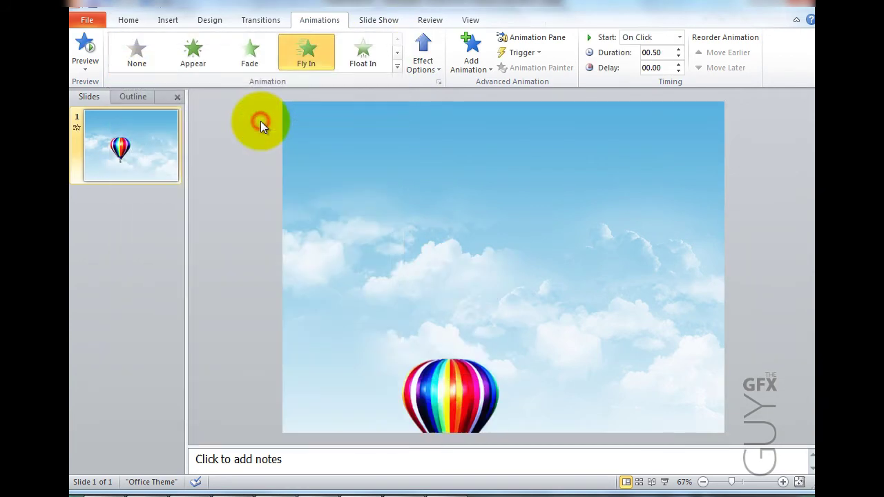
click(428, 66)
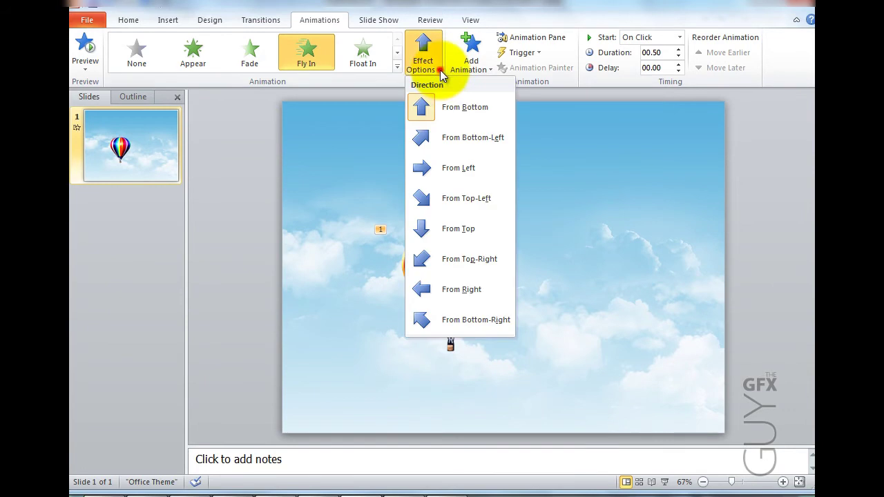
click(509, 6)
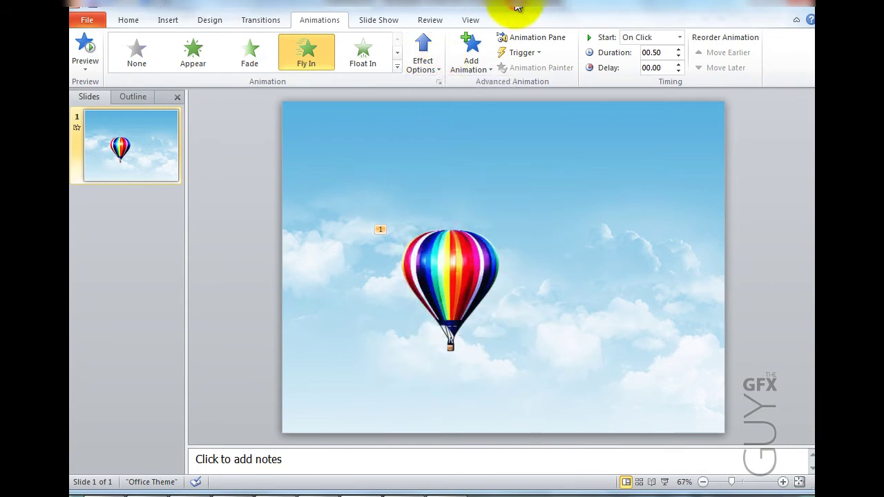
click(551, 38)
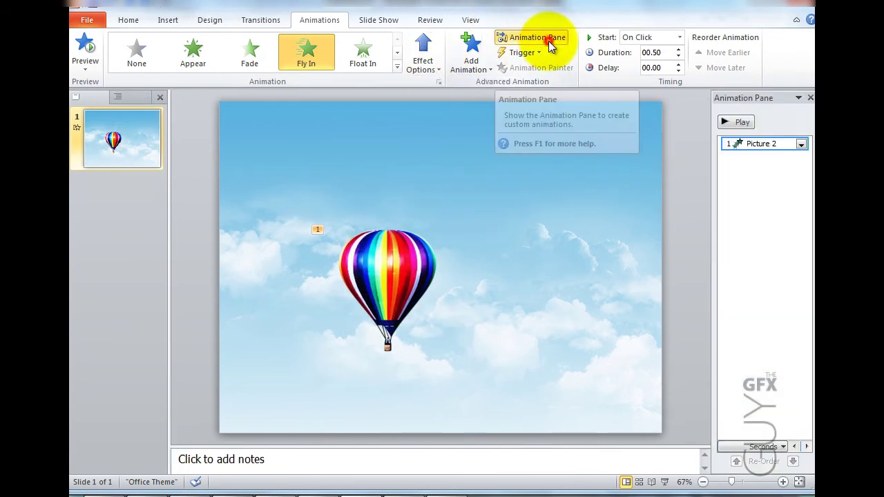
click(736, 128)
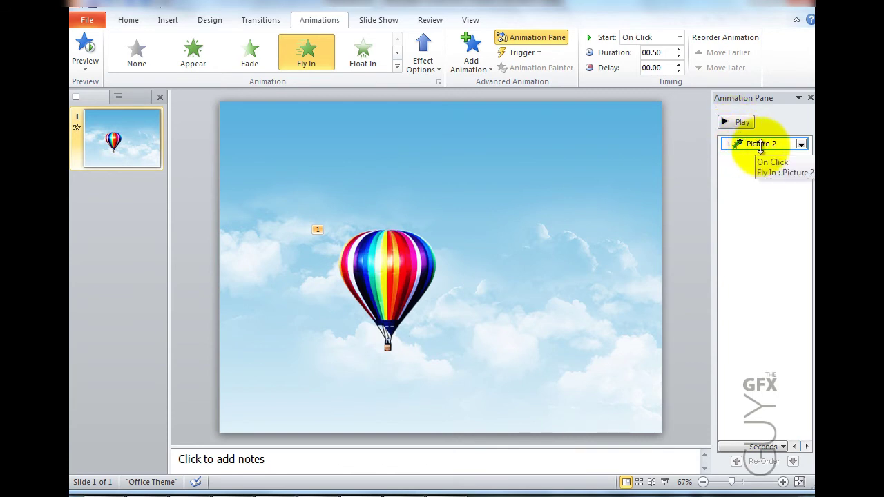
Change the balloon's Fly In duration to 12 seconds.
double_click(761, 146)
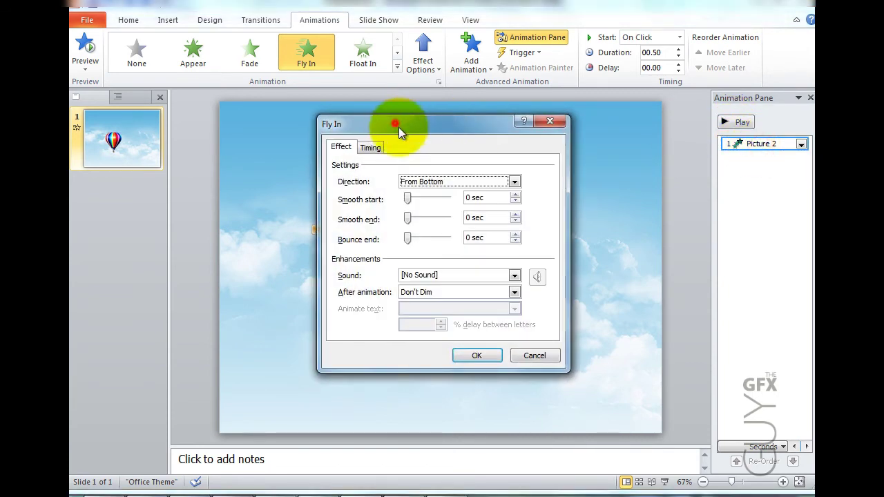
drag(394, 122, 541, 134)
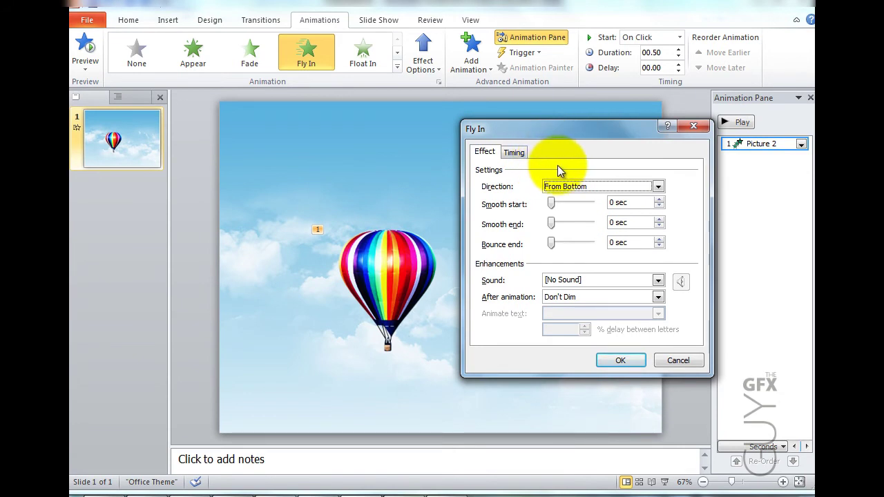
click(515, 153)
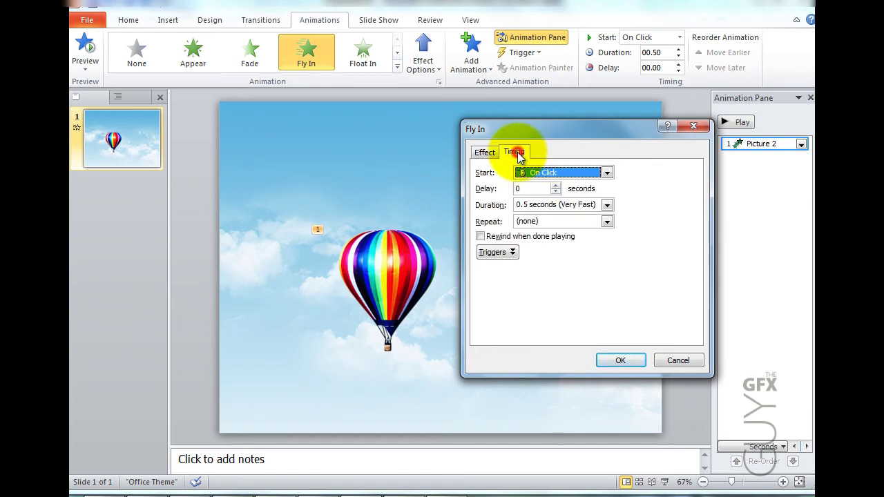
click(526, 206)
key(BackSpace)
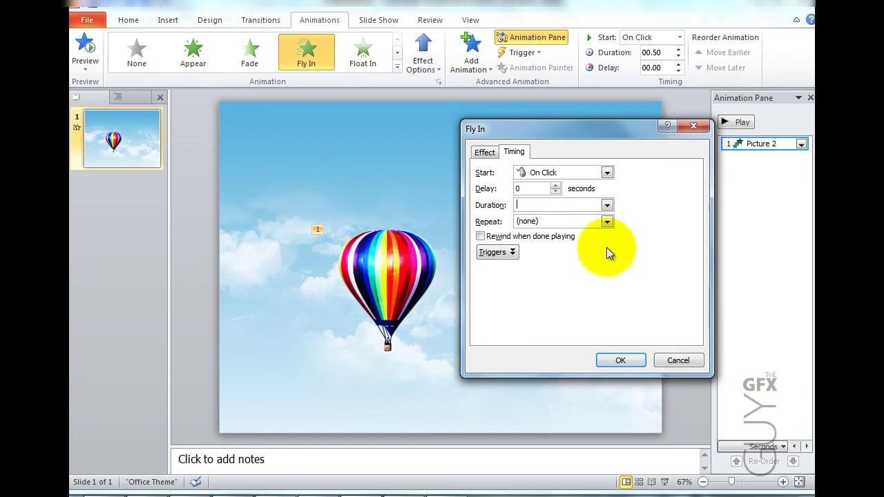
text(12)
click(617, 362)
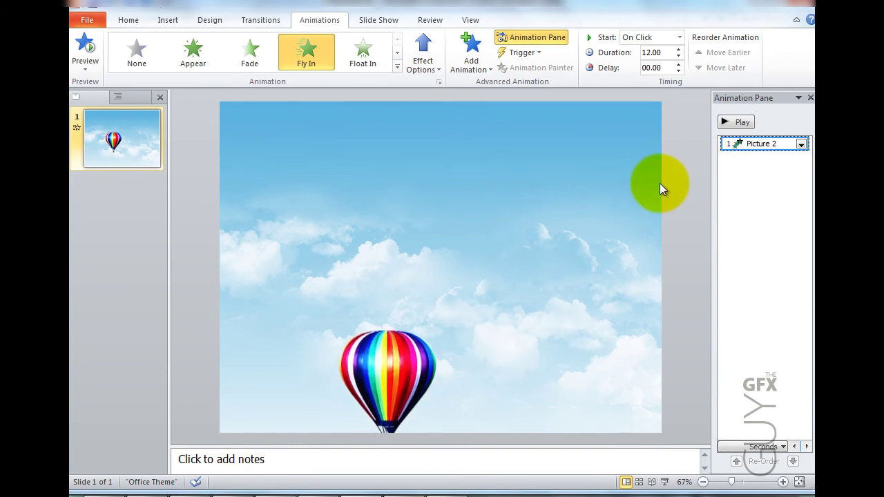
Set the balloon's Fly In smooth end to 12 seconds.
double_click(734, 146)
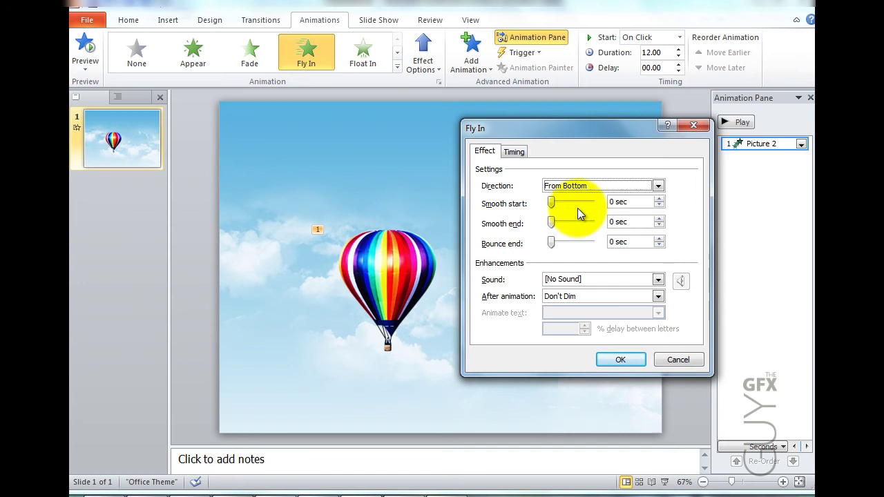
drag(553, 223, 596, 228)
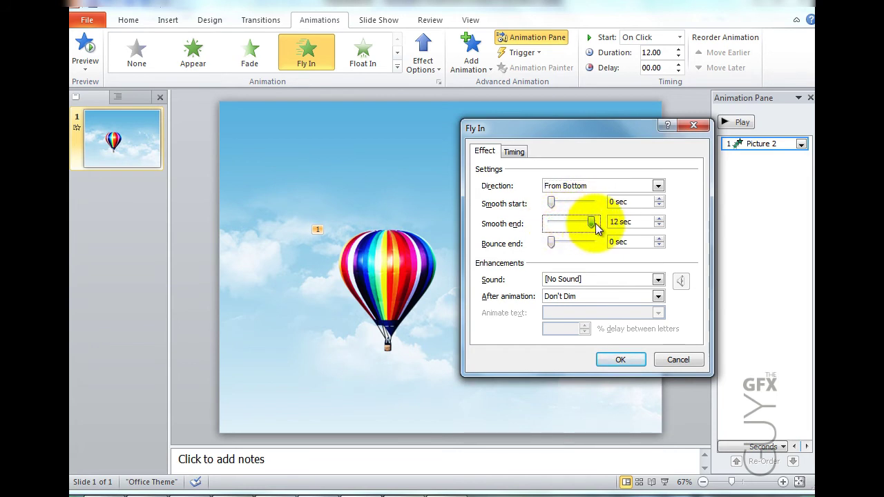
click(620, 357)
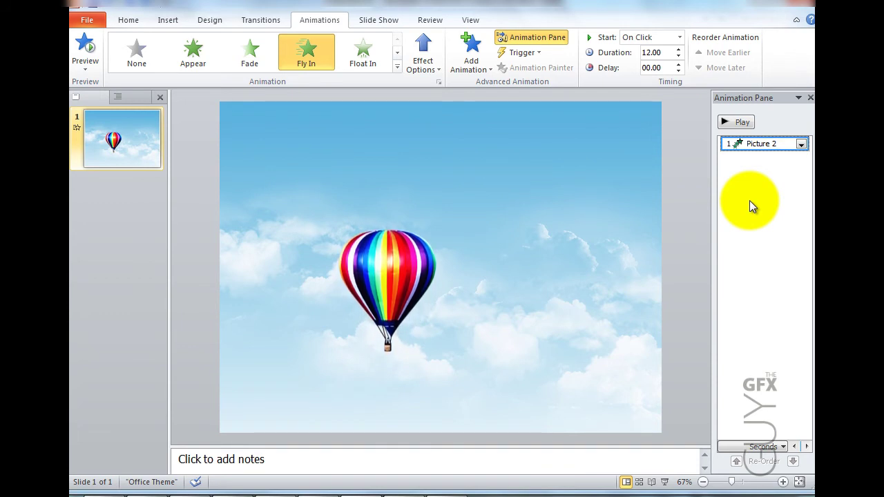
Move the balloon higher in the sky and preview the slide show.
drag(386, 281, 388, 227)
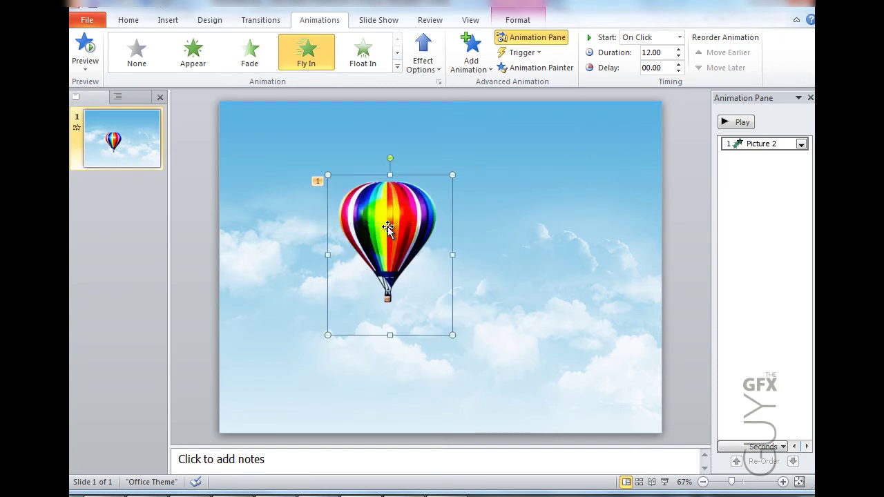
click(731, 212)
key(Tab)
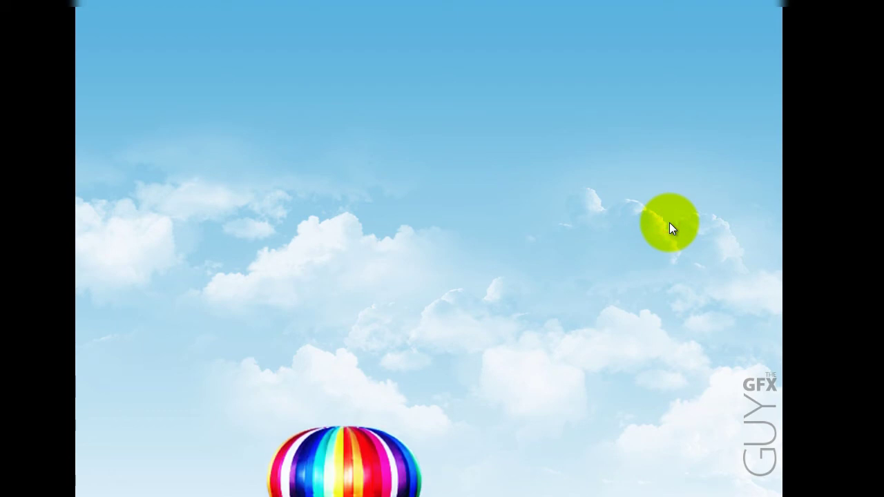
key(Escape)
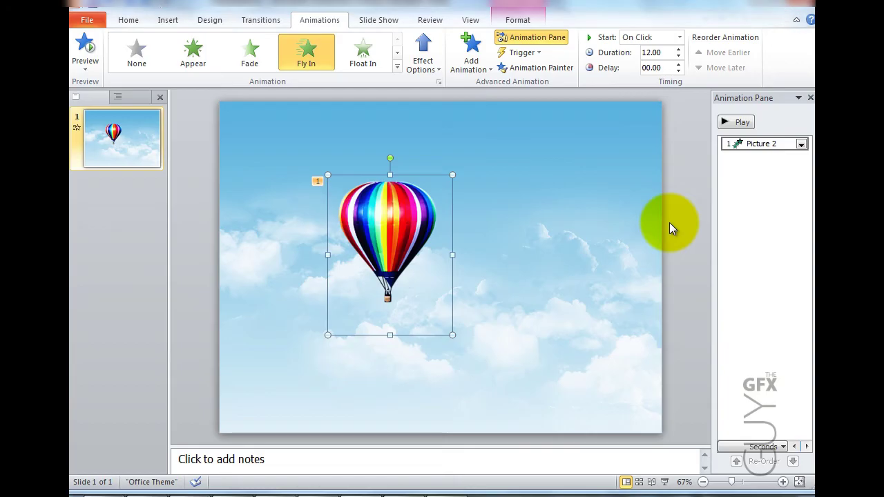
Set the balloon's animation to start After Previous.
click(680, 38)
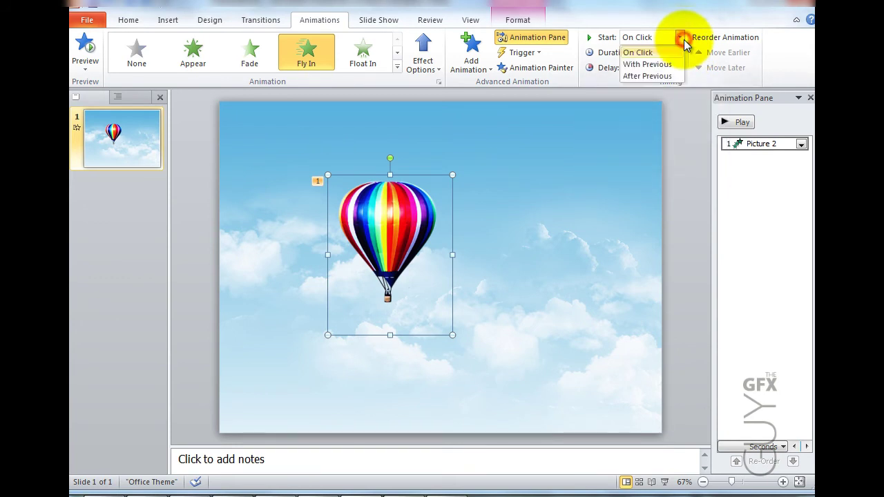
click(665, 76)
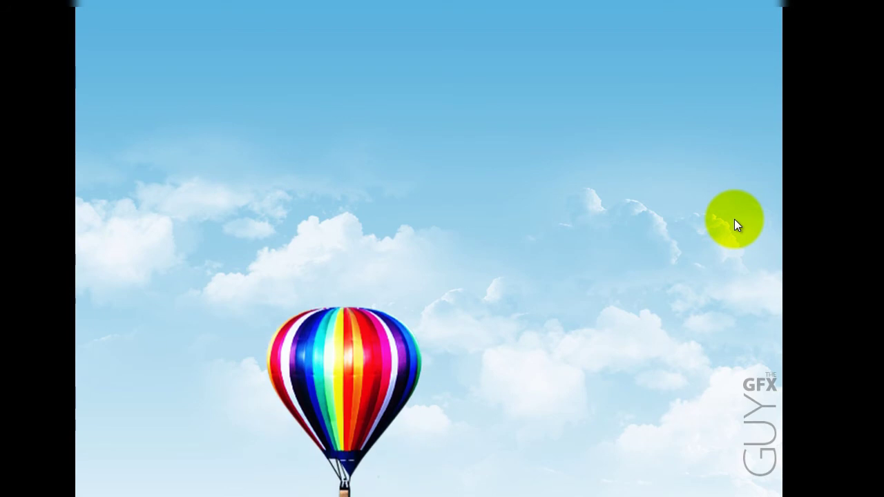
key(Escape)
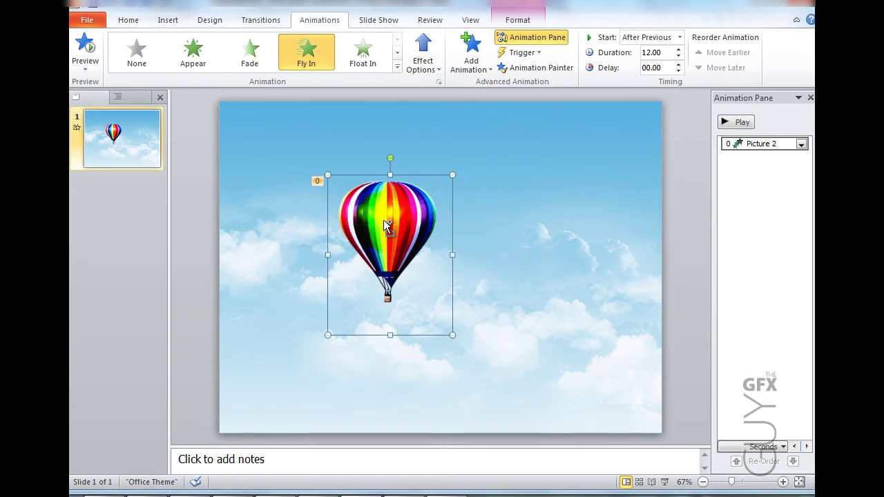
Duplicate the balloon to the right, shrink the copy, and place it in the upper right sky.
drag(385, 223, 571, 193)
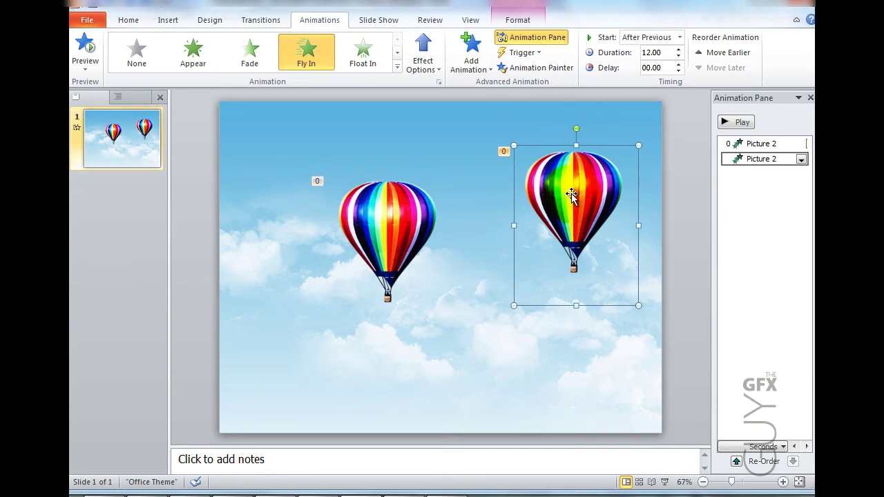
click(630, 289)
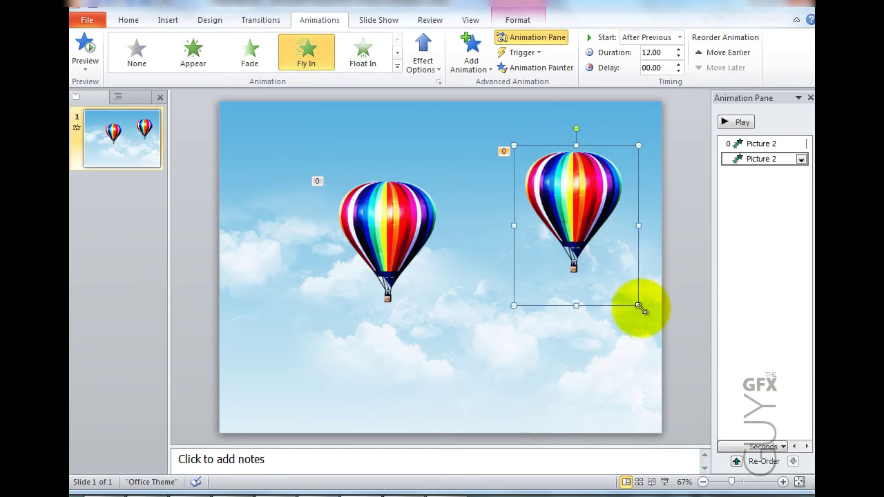
drag(638, 308, 548, 188)
drag(532, 158, 597, 166)
Set the small balloon's Fly In duration to 20 seconds and preview the animations.
double_click(760, 159)
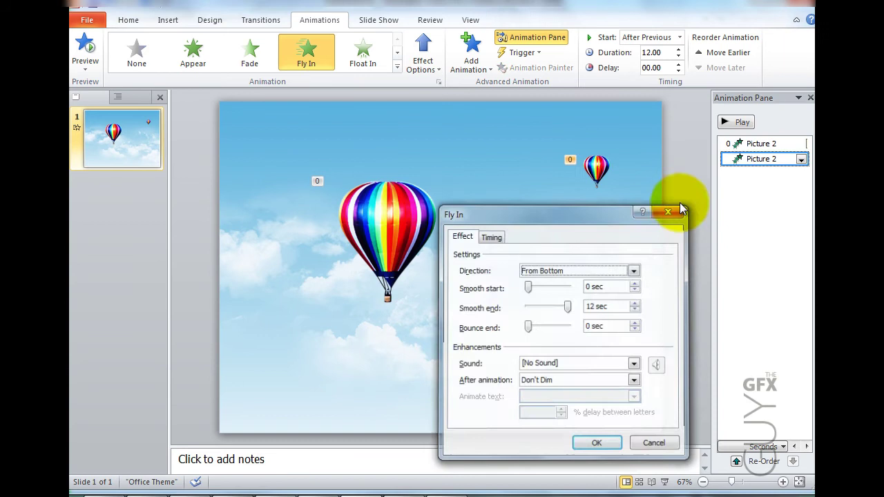
click(671, 211)
double_click(758, 159)
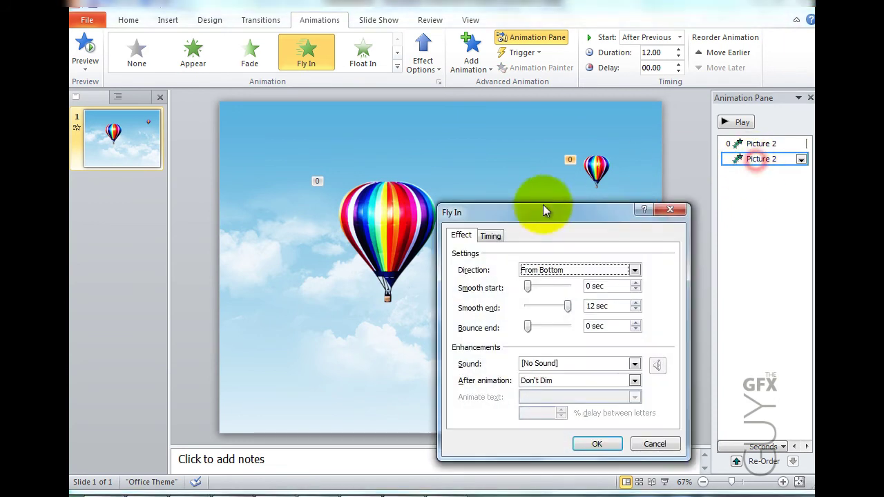
drag(543, 209, 567, 204)
click(515, 232)
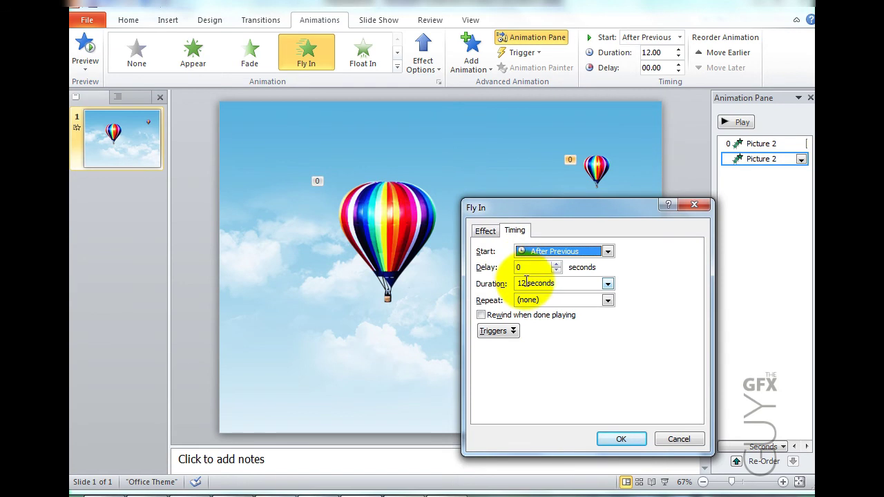
click(525, 282)
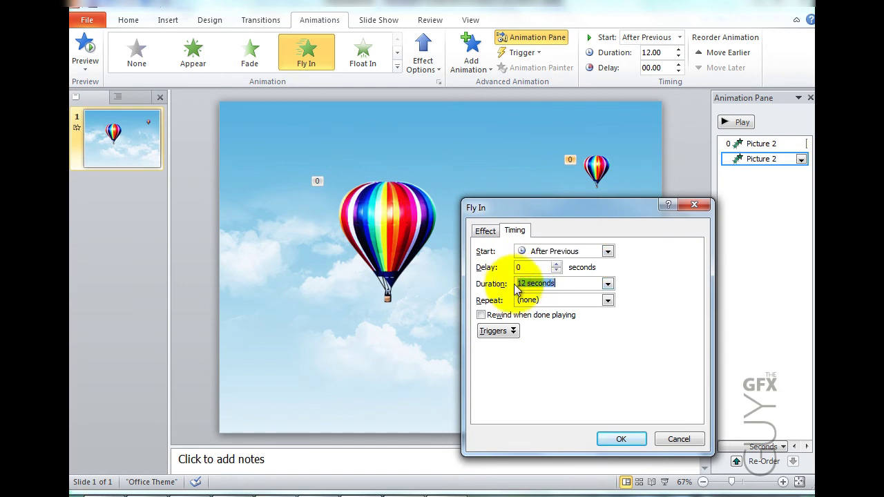
click(625, 440)
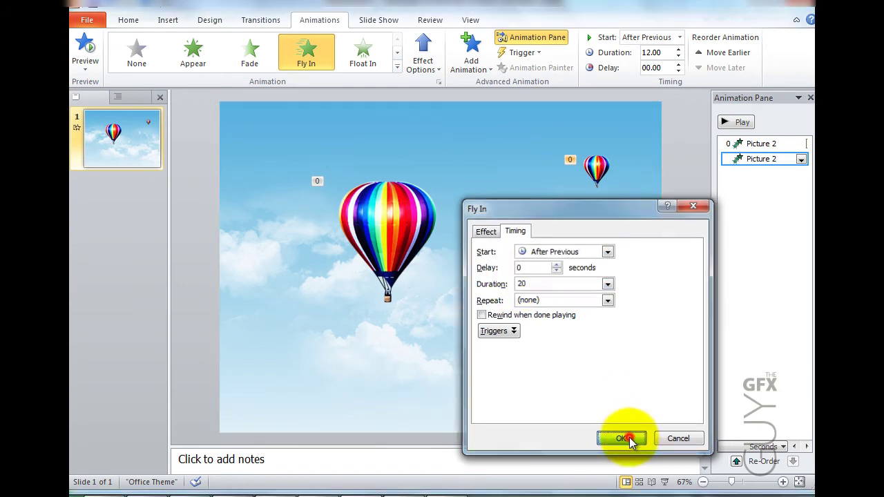
click(730, 237)
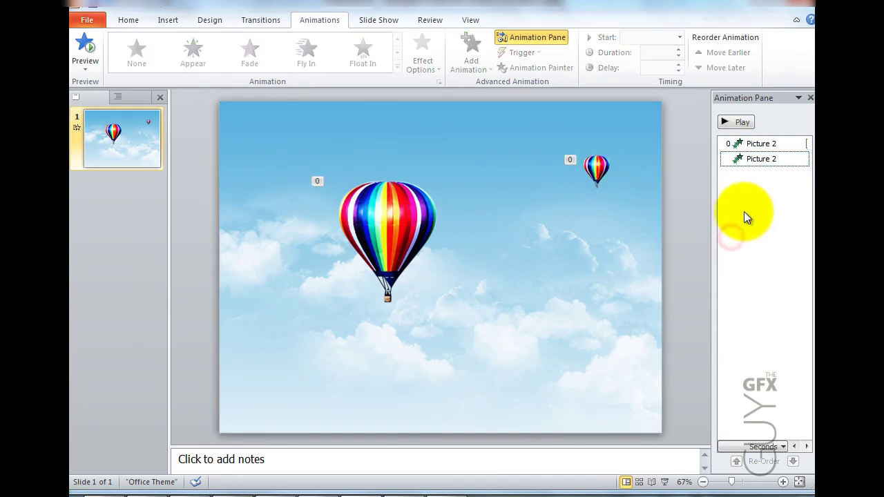
click(738, 123)
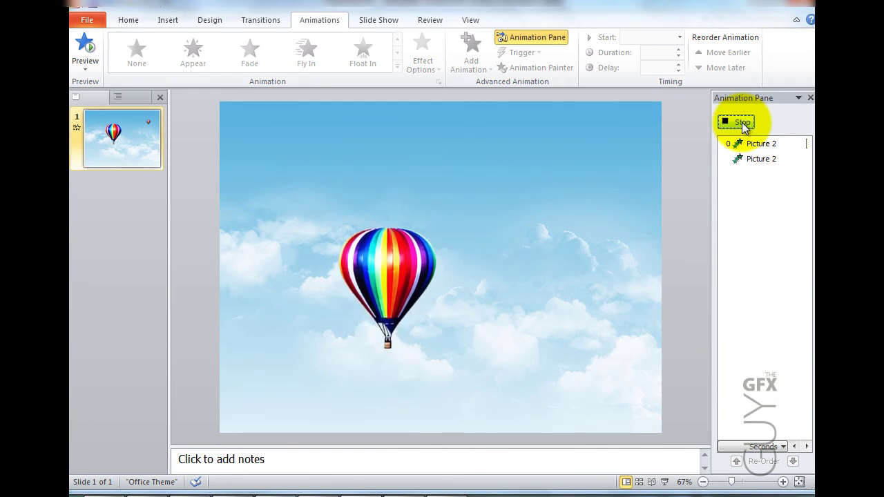
click(738, 122)
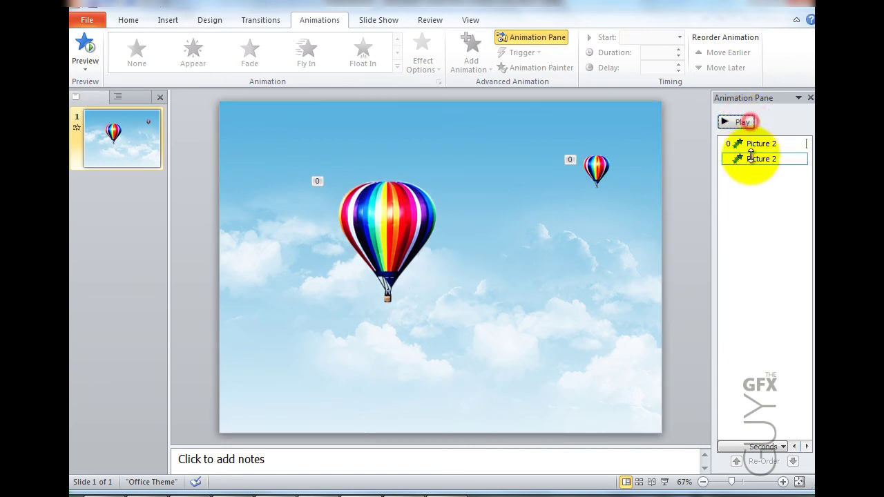
Make the small balloon's Fly In start With Previous and preview both balloons together.
click(753, 159)
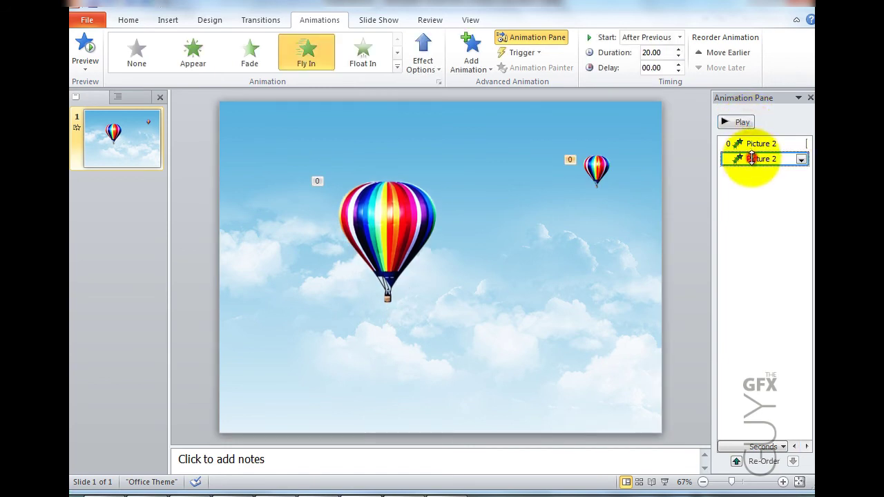
click(680, 39)
click(669, 62)
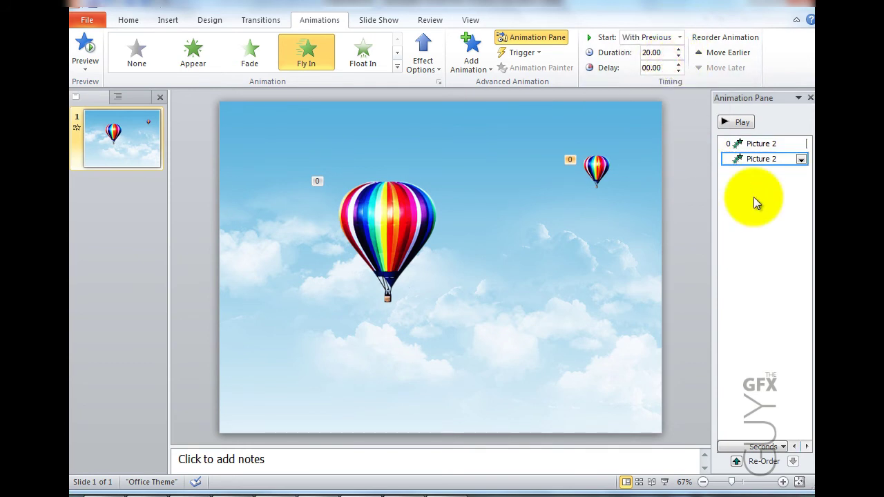
click(738, 128)
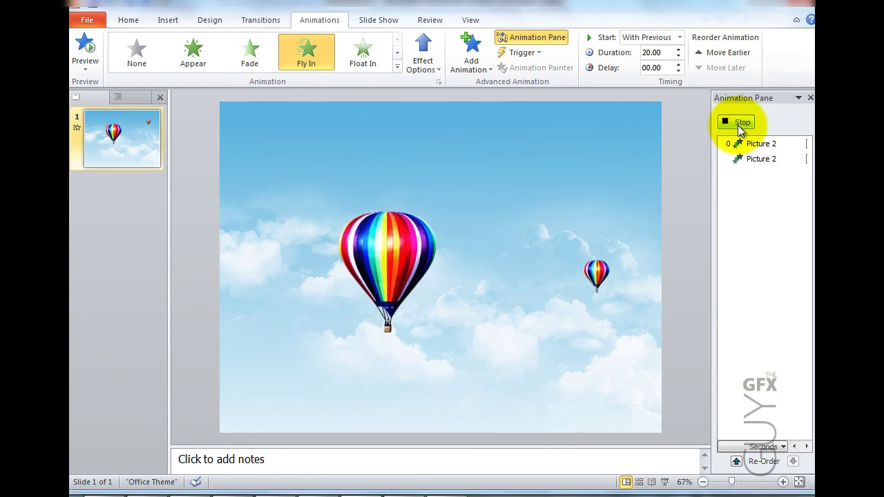
click(738, 128)
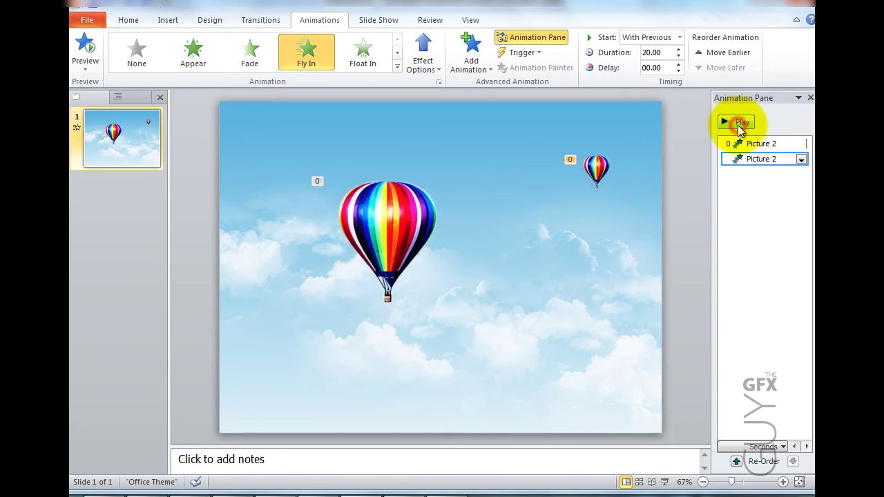
Give the small balloon's Fly In a 2-second delay.
double_click(772, 160)
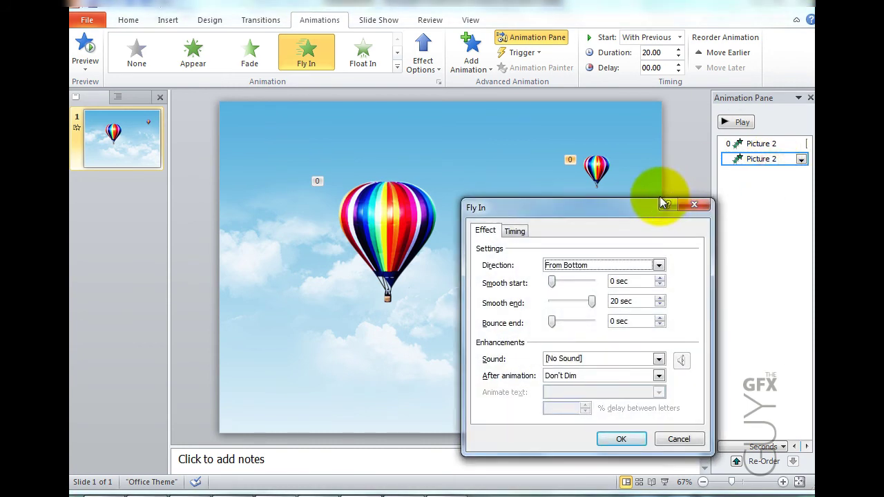
click(511, 231)
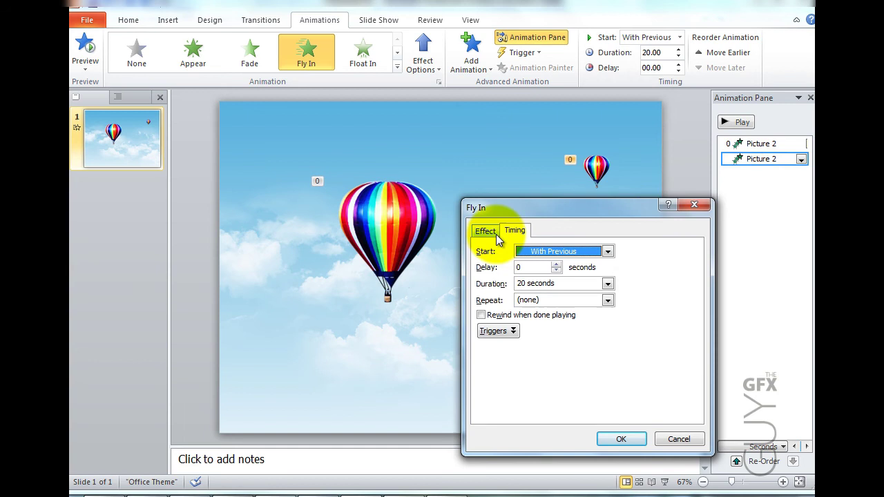
click(492, 232)
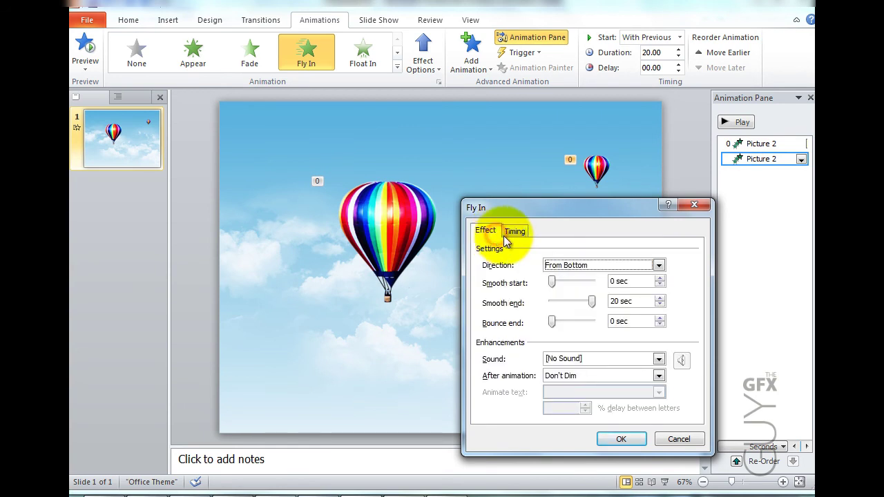
click(513, 231)
double_click(532, 267)
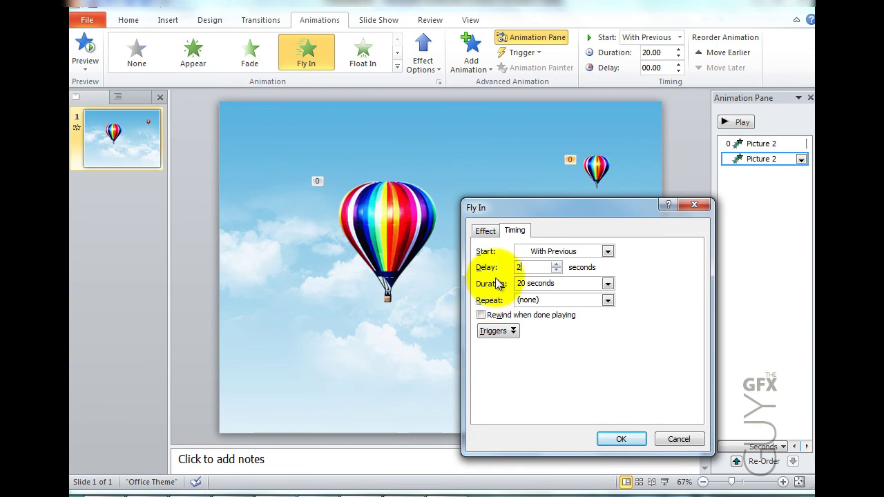
click(620, 438)
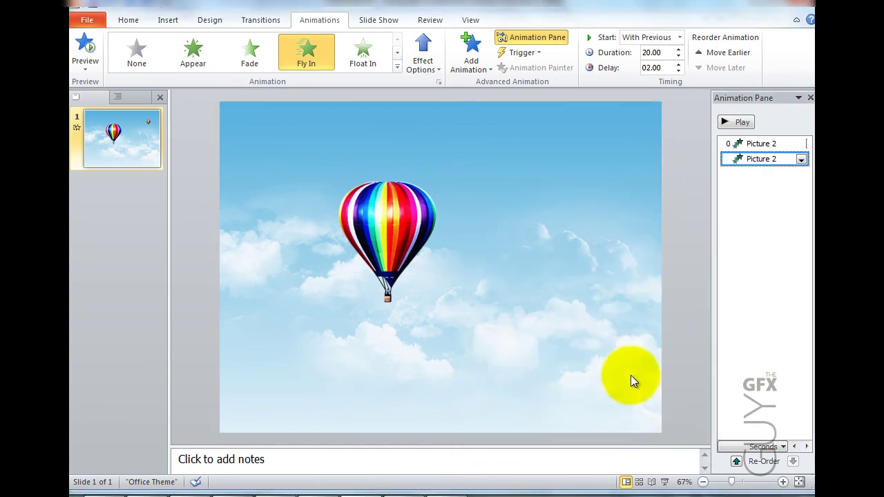
click(752, 123)
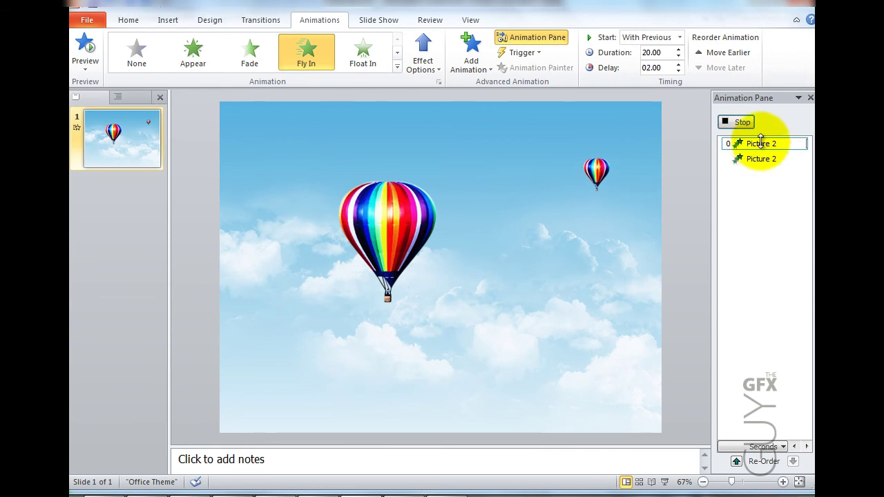
click(593, 178)
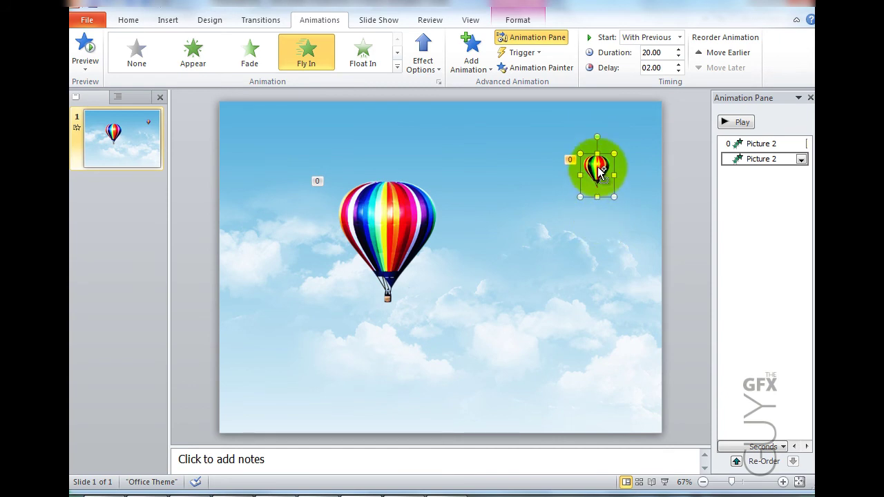
Copy the small balloon next to the big one, confirm its 20-second, 2-second-delay timing, and preview all three.
drag(598, 172, 468, 299)
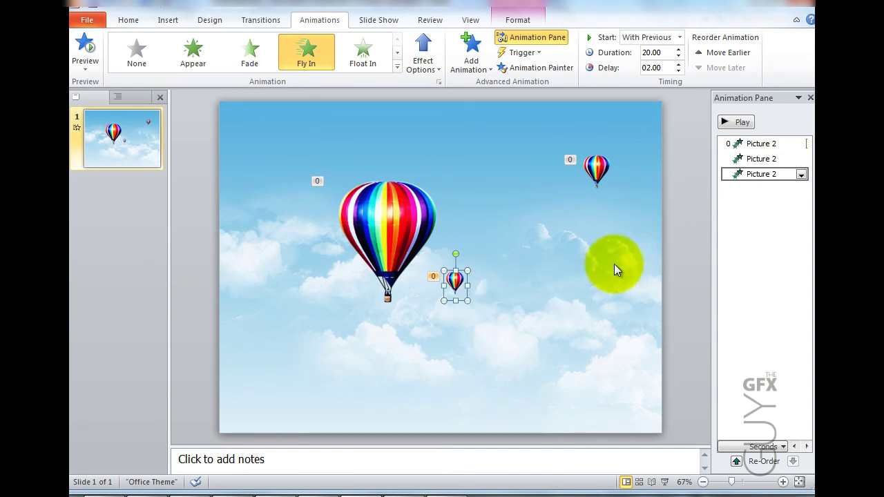
double_click(759, 176)
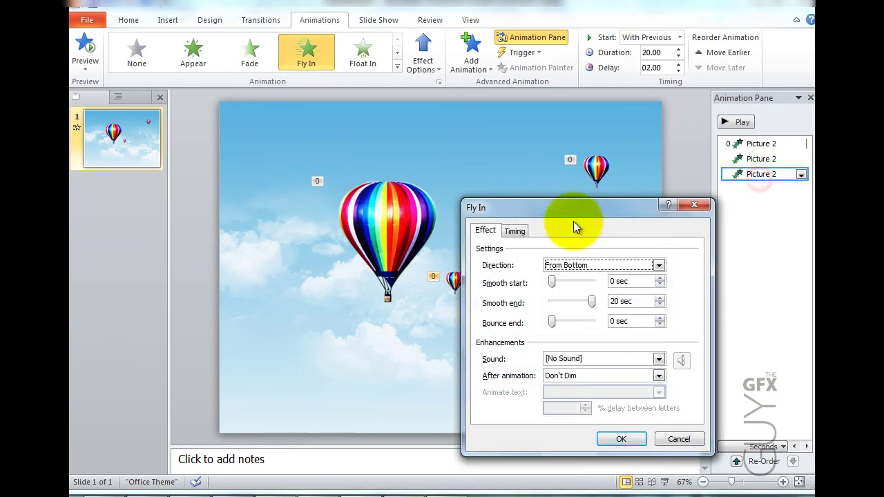
drag(573, 211, 628, 210)
click(588, 228)
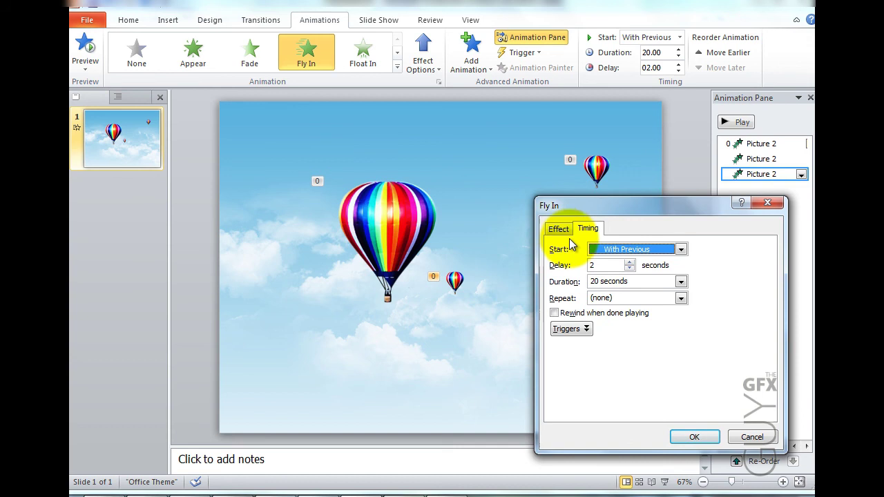
click(597, 266)
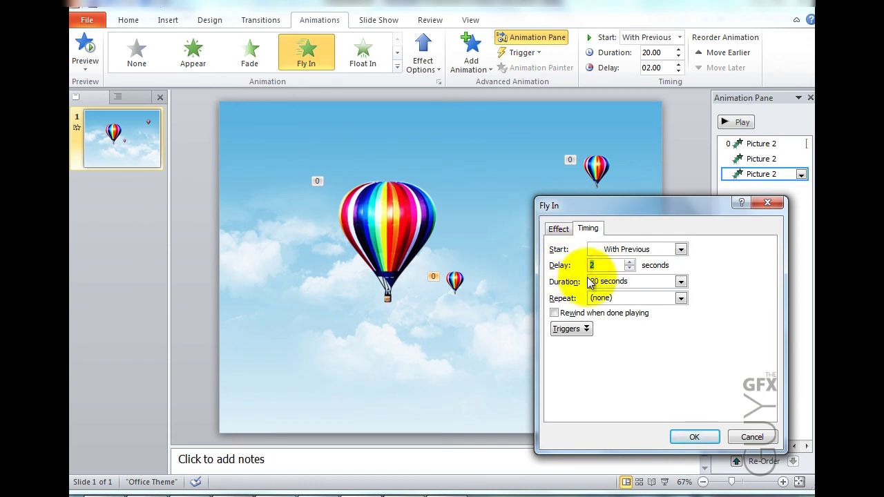
click(695, 436)
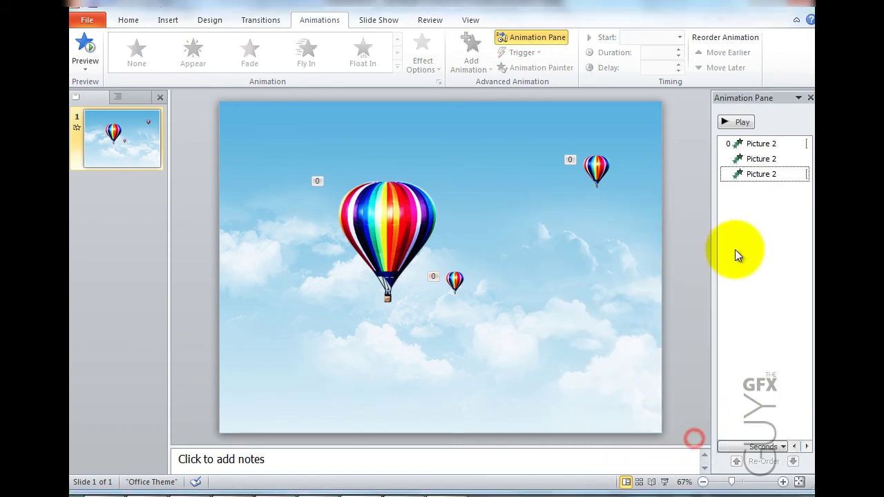
click(740, 122)
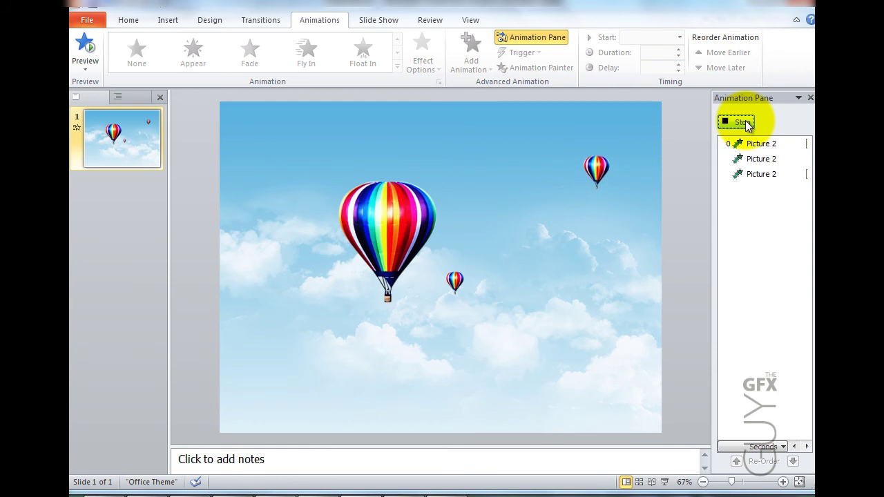
Copy a small balloon to the left of the big balloon and enlarge it slightly.
click(454, 280)
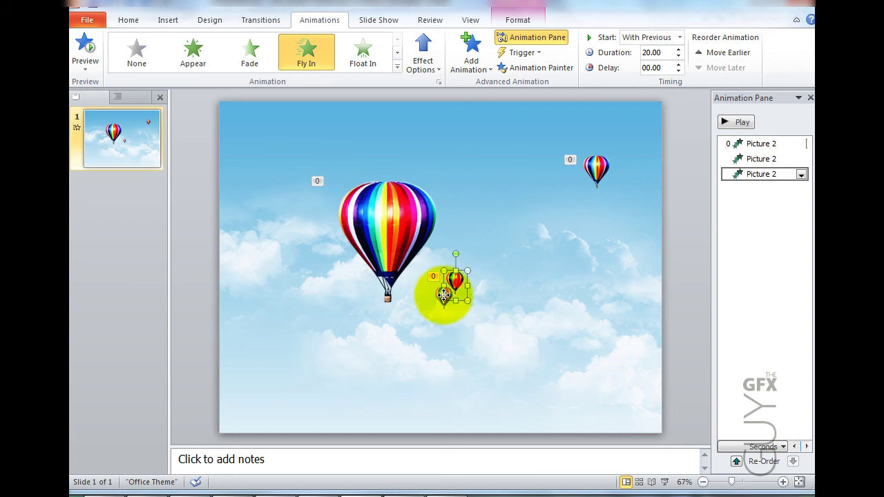
drag(443, 294, 299, 289)
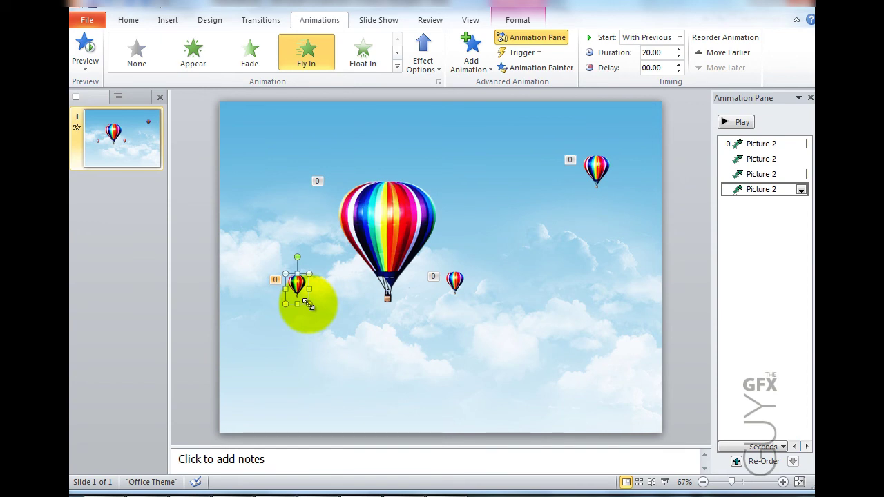
drag(308, 303, 318, 315)
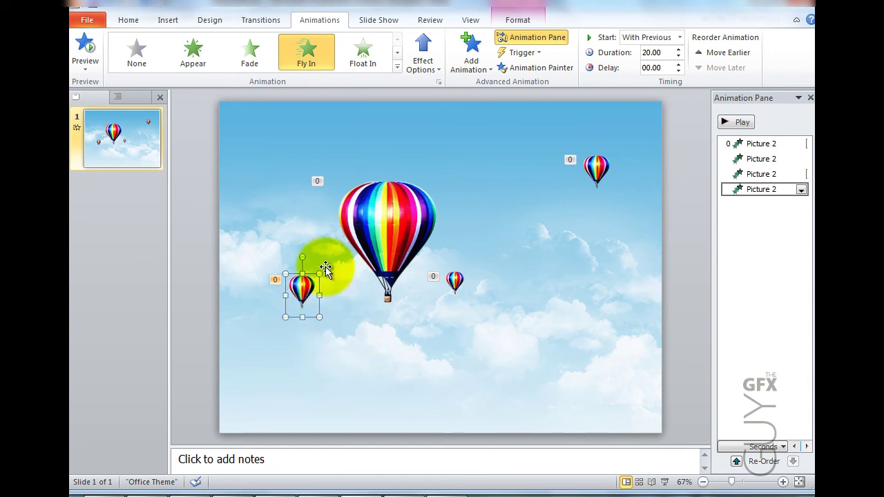
click(397, 68)
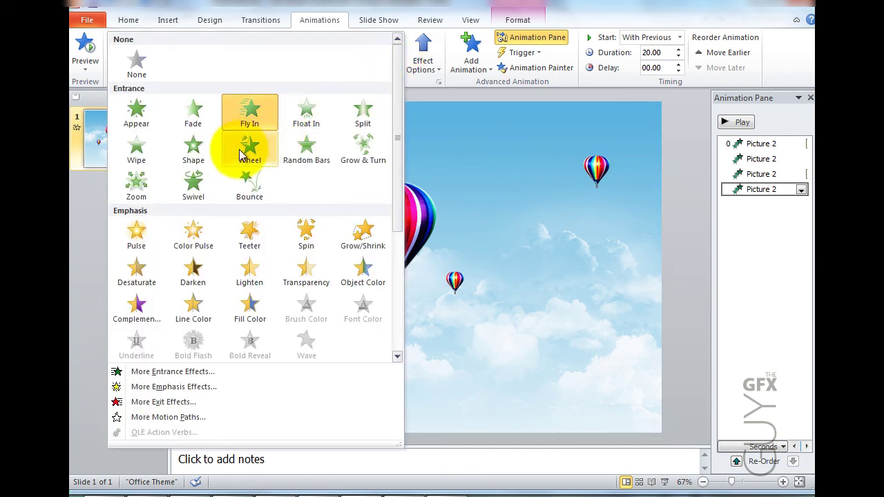
Apply Teeter to the left balloon with a 10-second duration, repeating until end of slide.
click(246, 233)
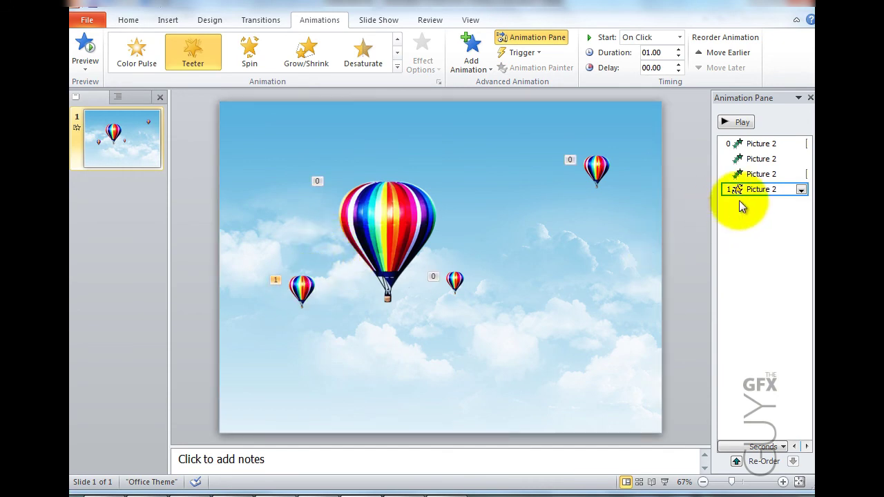
double_click(759, 190)
drag(697, 210, 544, 109)
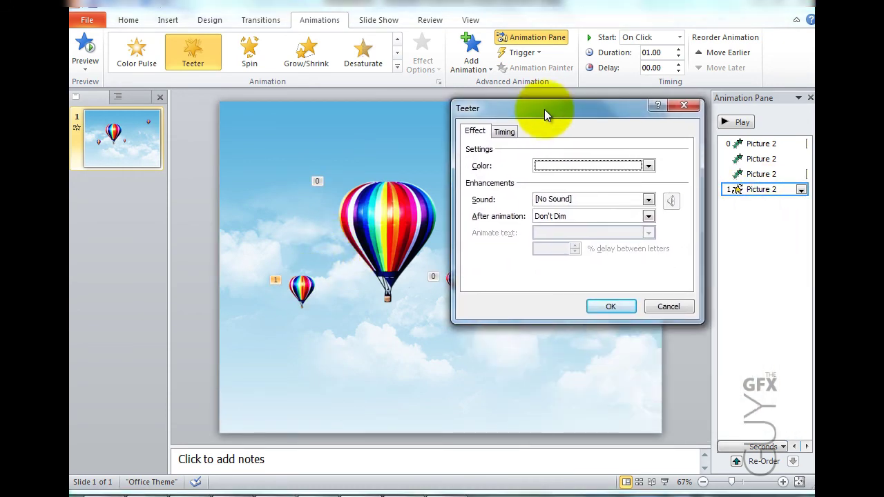
click(509, 132)
click(508, 184)
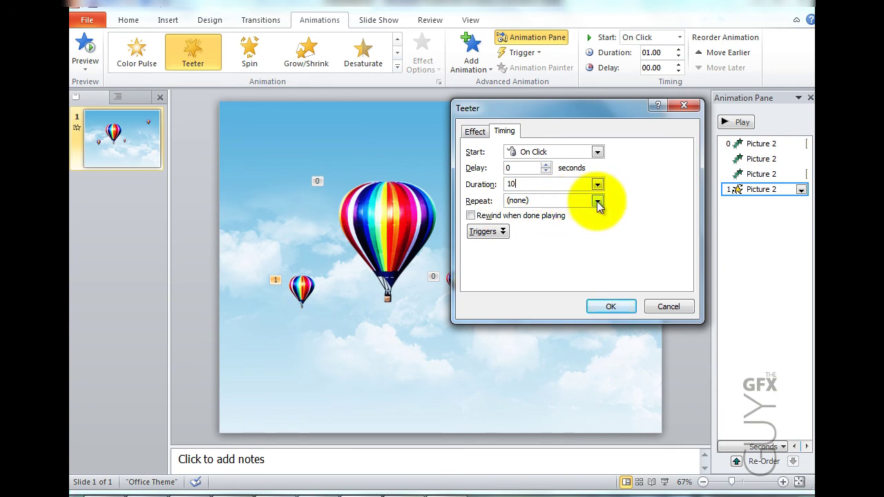
click(597, 201)
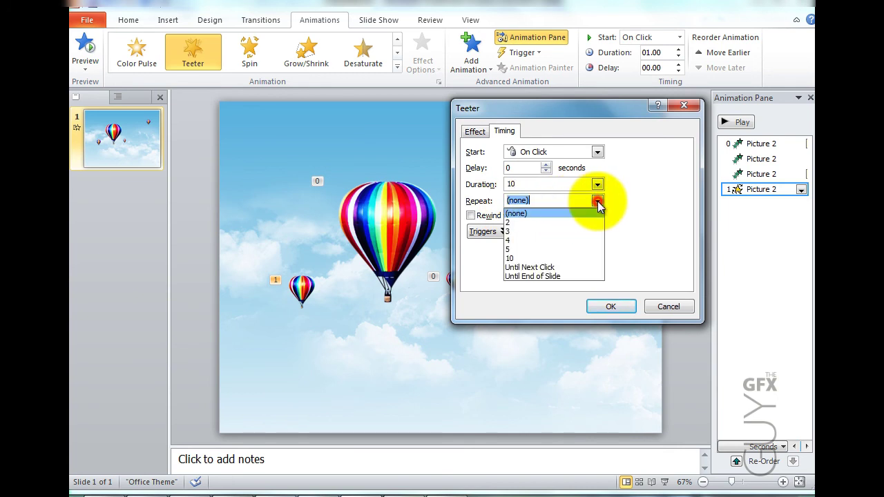
click(559, 276)
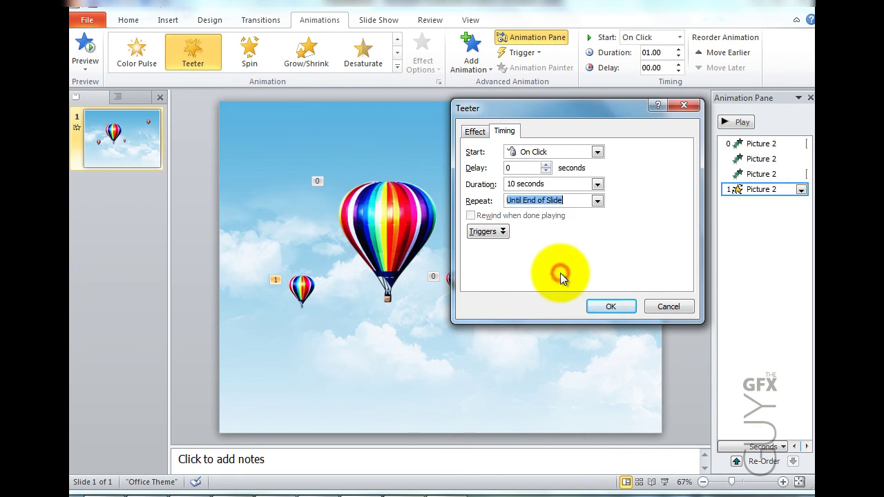
click(608, 307)
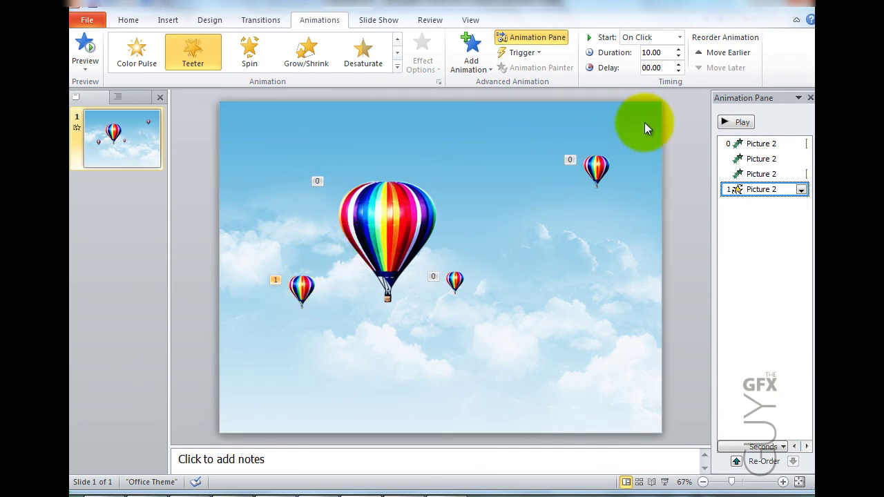
Make the Teeter start With Previous and preview the slide's animations.
click(679, 38)
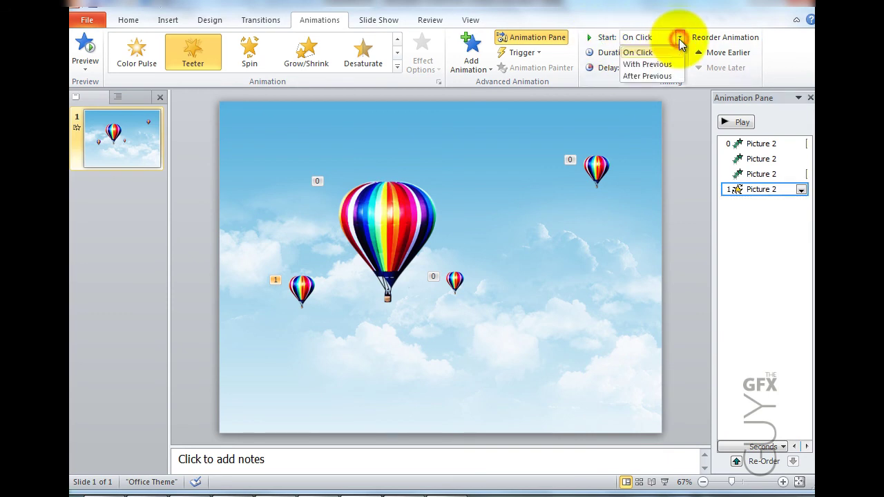
click(659, 63)
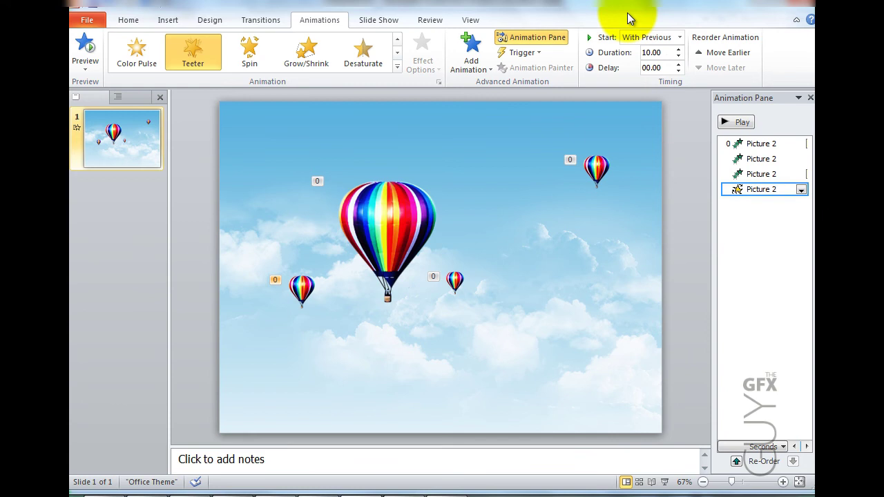
click(737, 122)
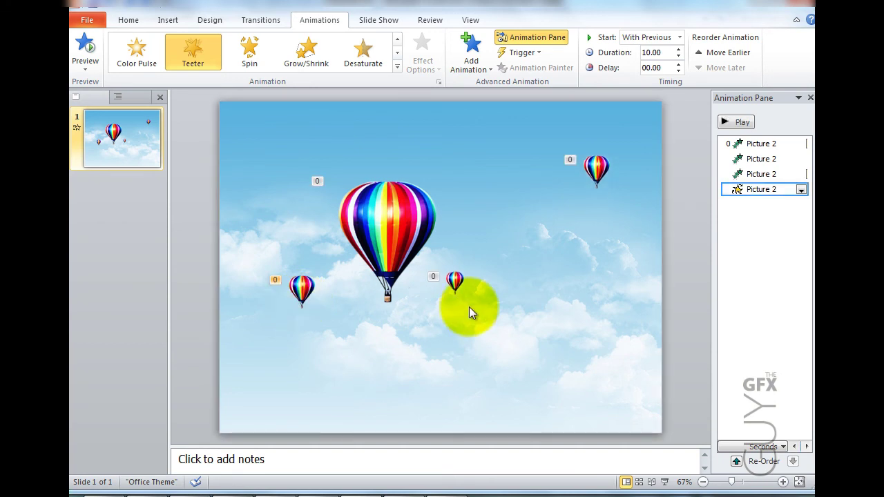
Add a text box reading 'SKYLINE MARKETING' below the big balloon.
click(131, 22)
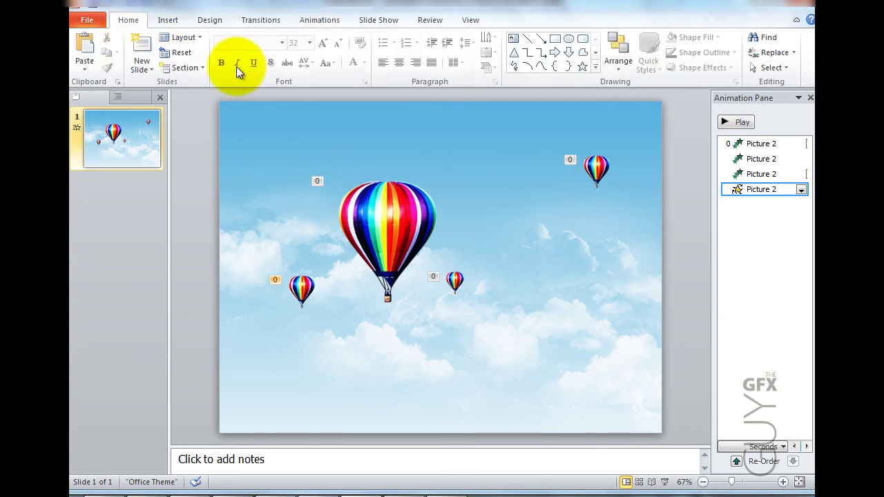
click(513, 40)
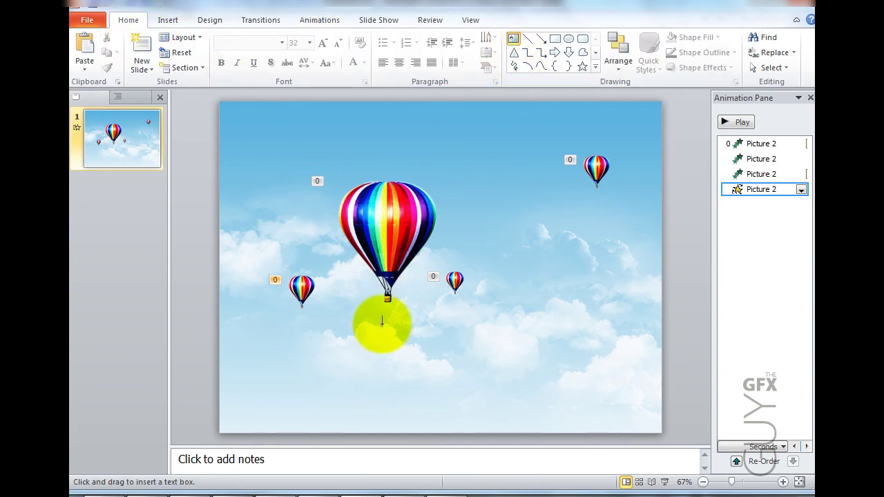
click(371, 347)
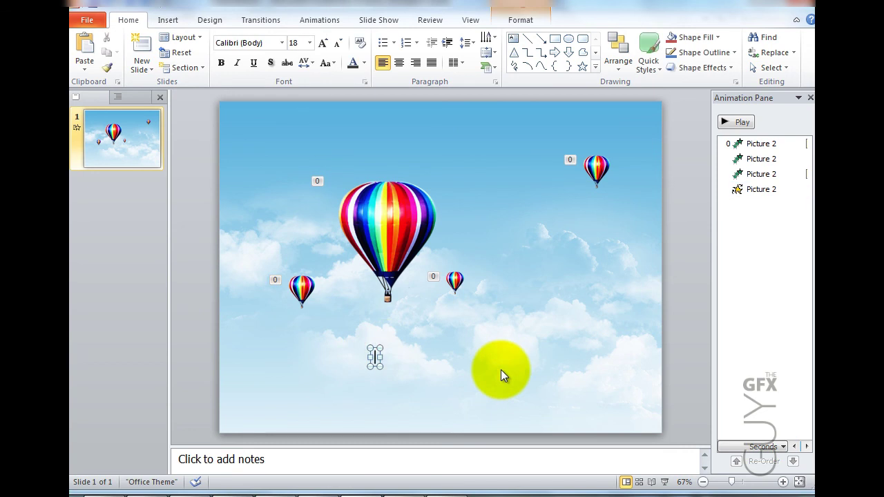
text(SK)
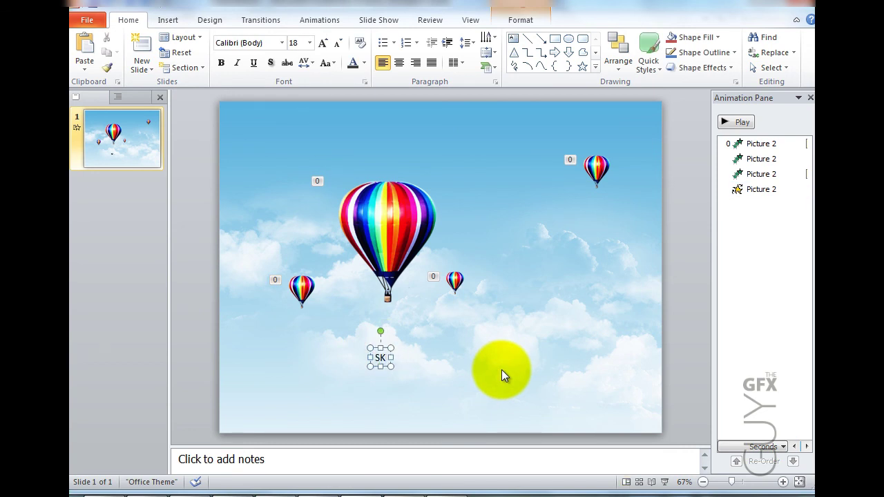
text(YLINE MA)
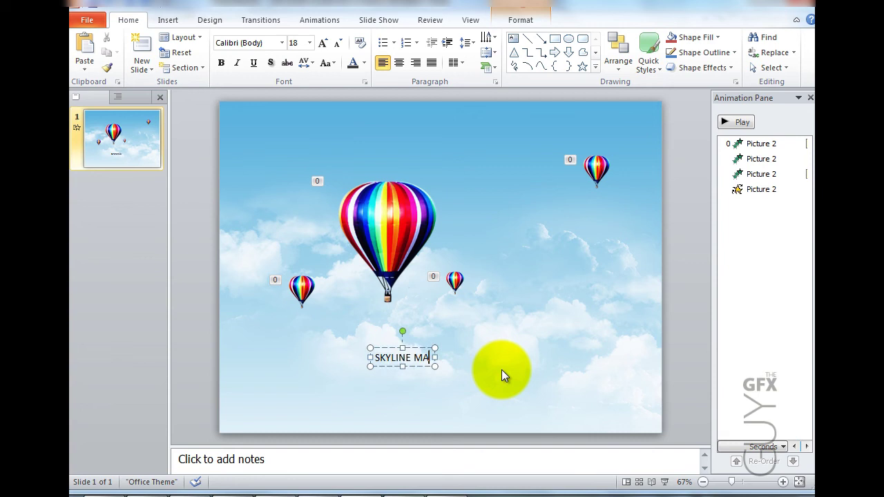
text(RKETING)
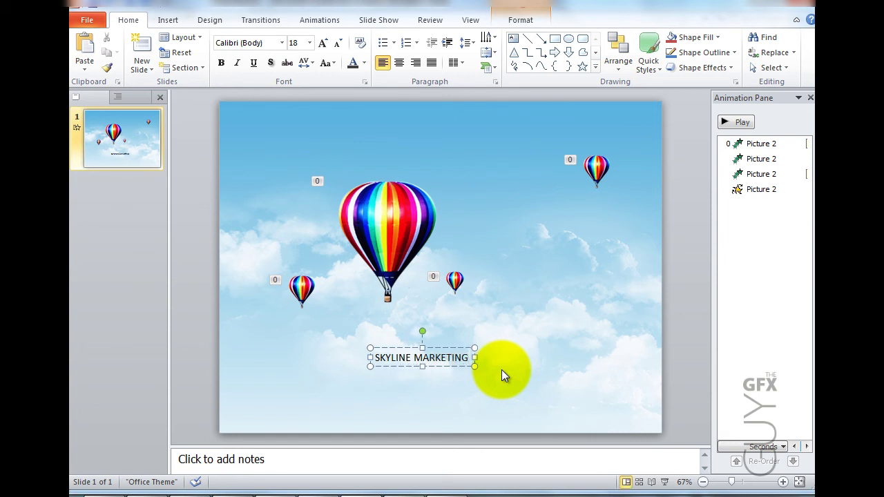
drag(446, 347, 468, 339)
Set the title to 48 pt and centre it under the big balloon.
click(295, 43)
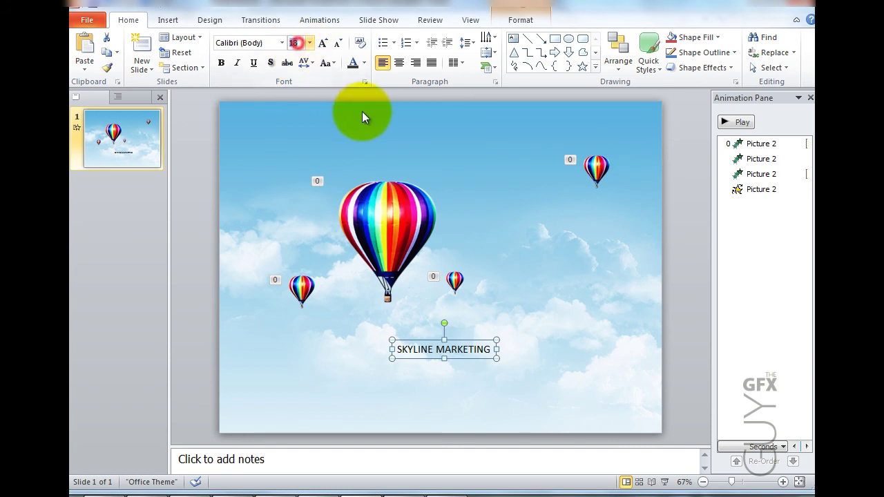
text(48)
key(Return)
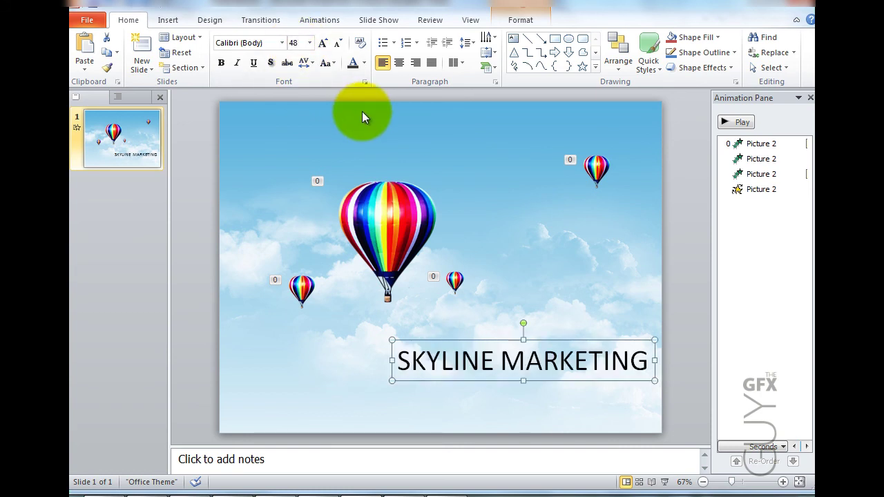
drag(535, 339, 472, 335)
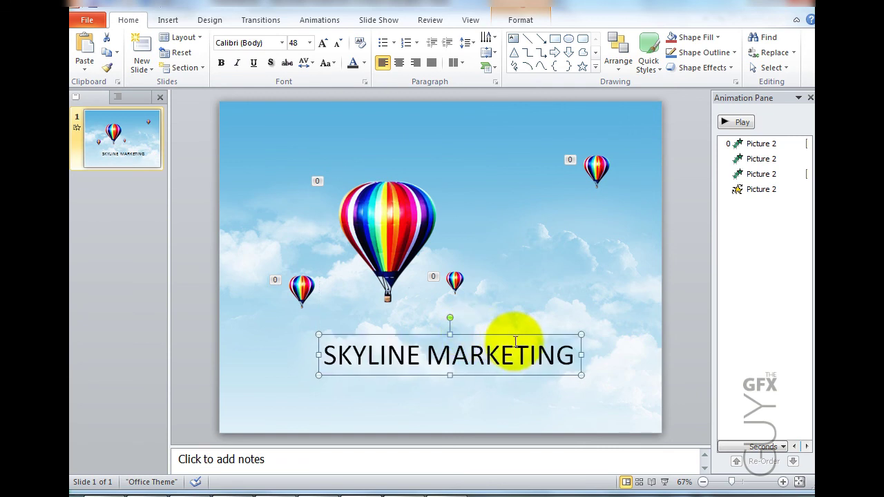
Change the title font to Myriad Pro Light SemiExt.
click(261, 43)
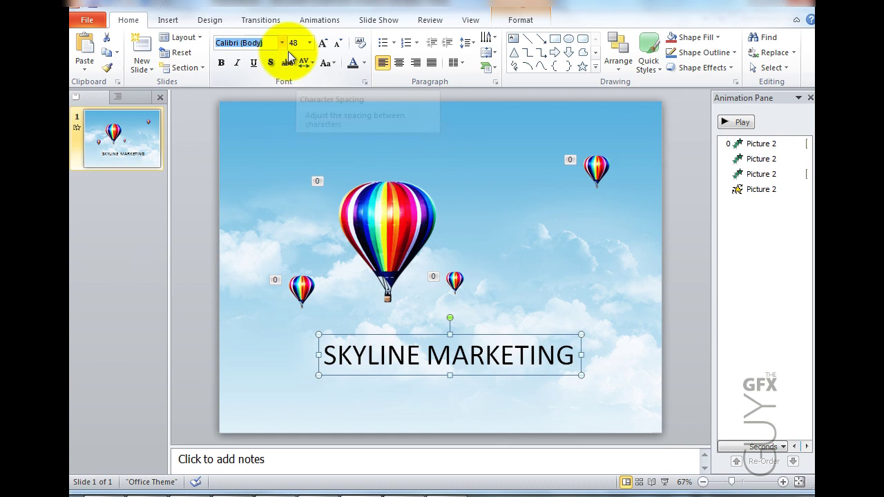
click(282, 43)
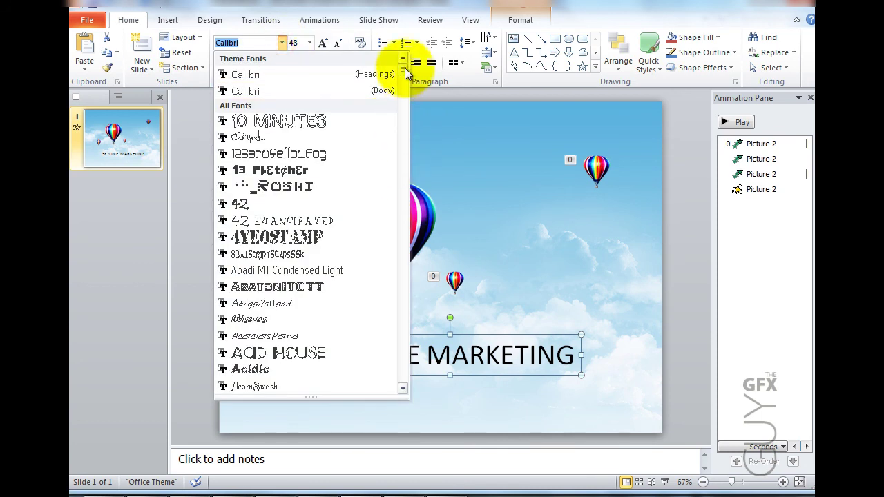
drag(405, 68, 404, 290)
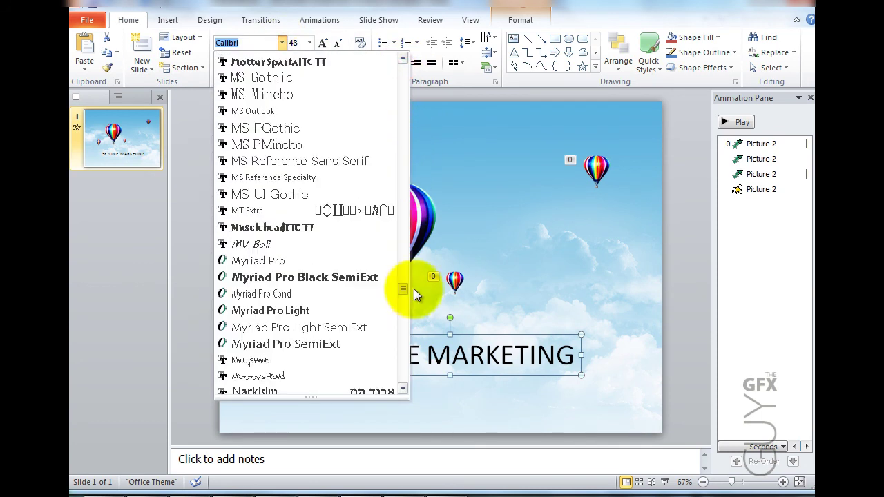
click(326, 327)
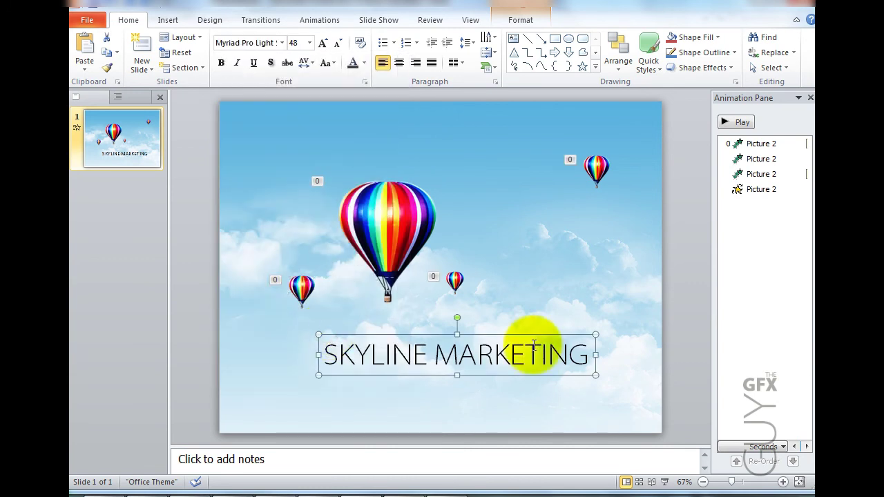
Make only the word MARKETING bold.
drag(437, 355, 592, 355)
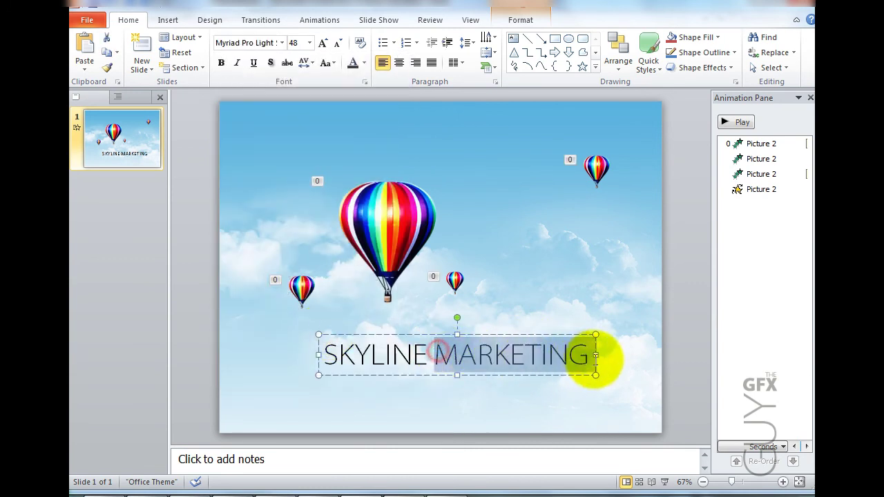
click(221, 65)
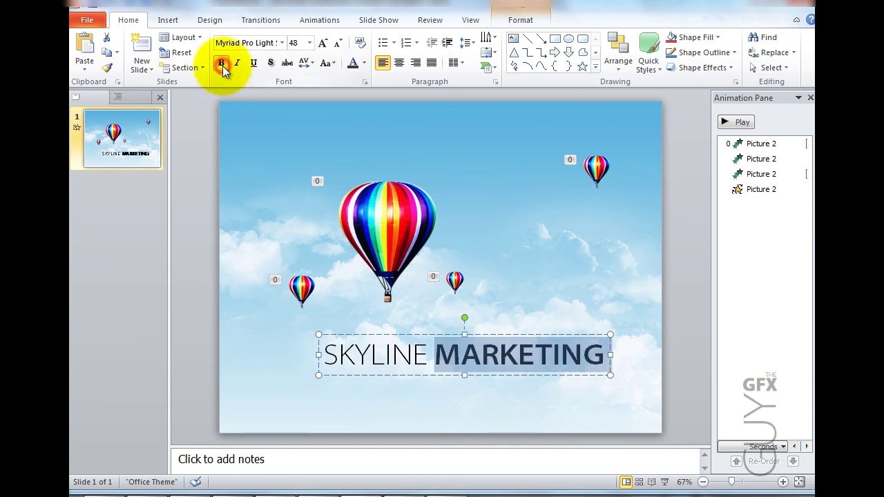
click(484, 319)
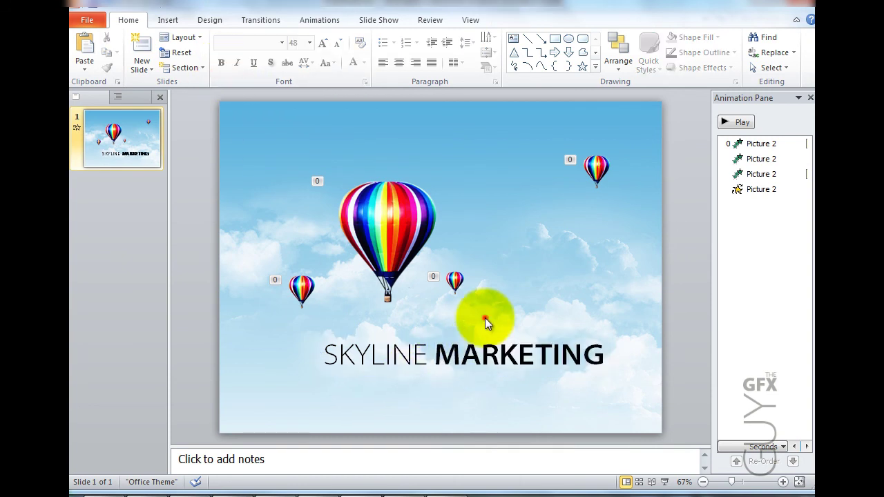
Give the title a Fade entrance starting With Previous.
click(515, 351)
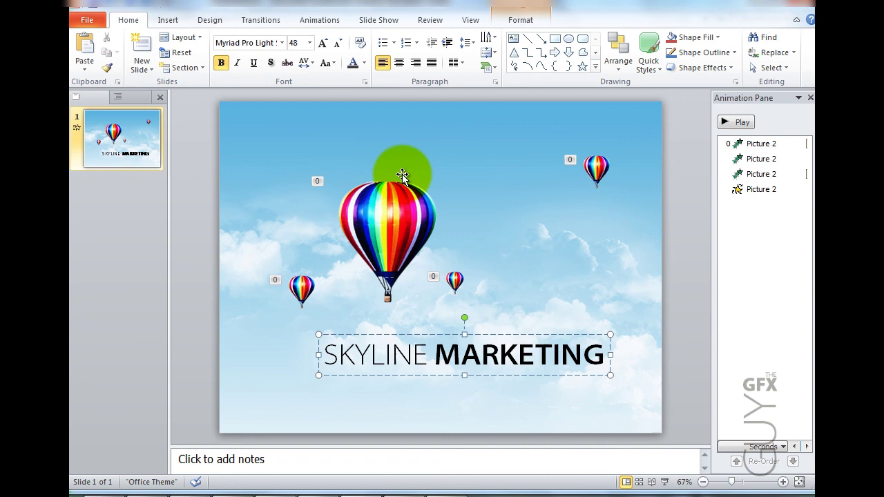
click(320, 25)
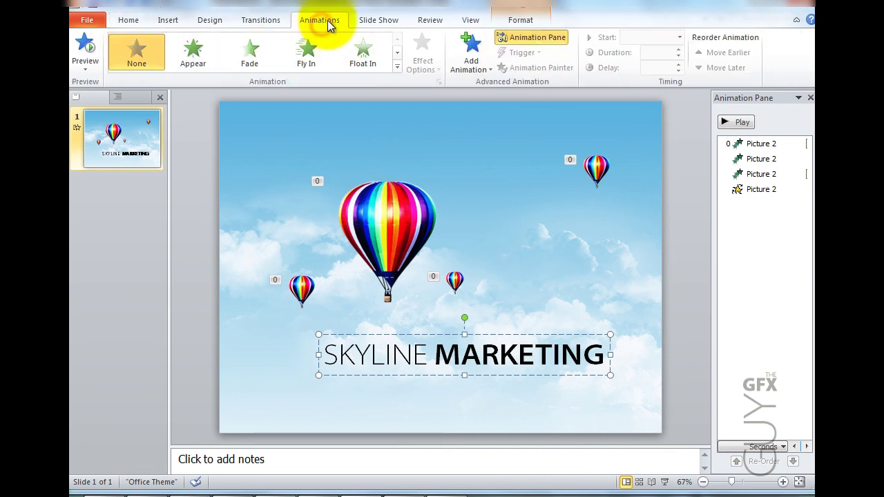
click(257, 56)
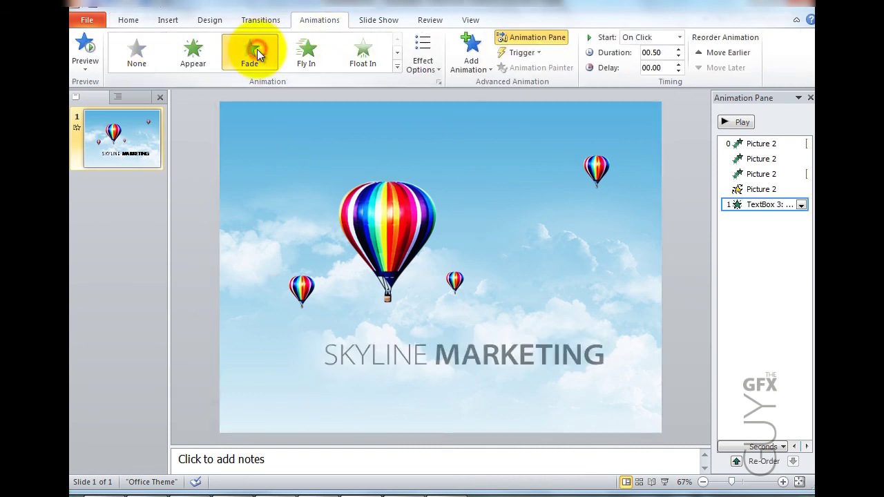
click(680, 37)
click(670, 64)
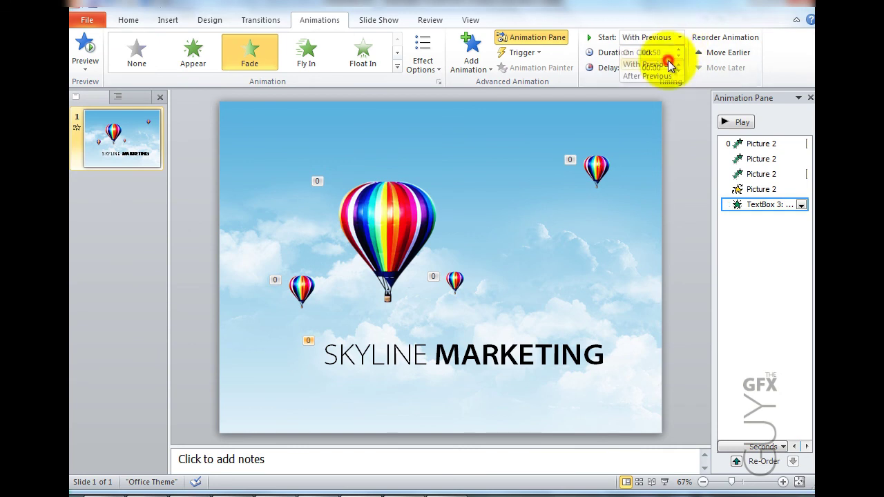
Set the title fade's duration to 1.5 seconds and delay to 7.5 seconds.
double_click(768, 209)
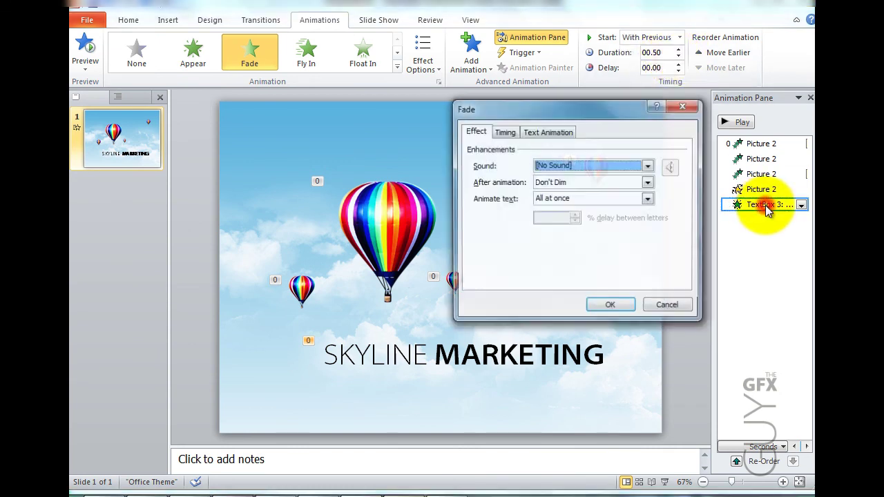
click(504, 132)
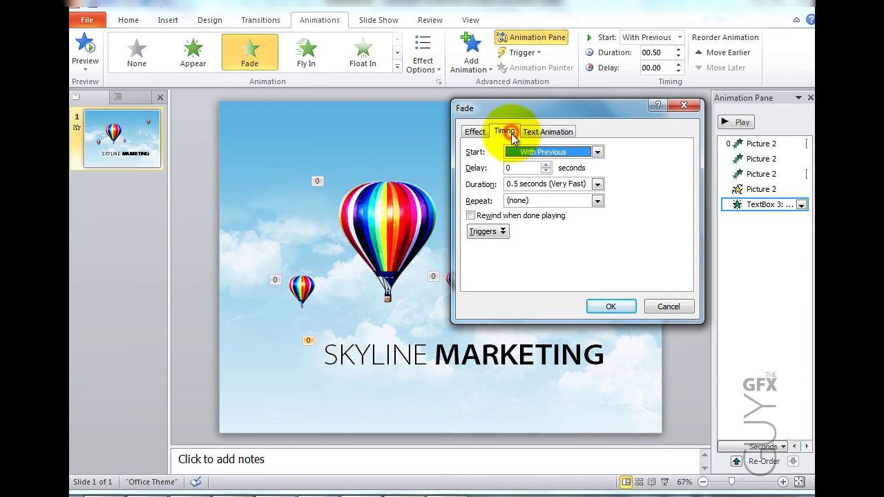
click(519, 185)
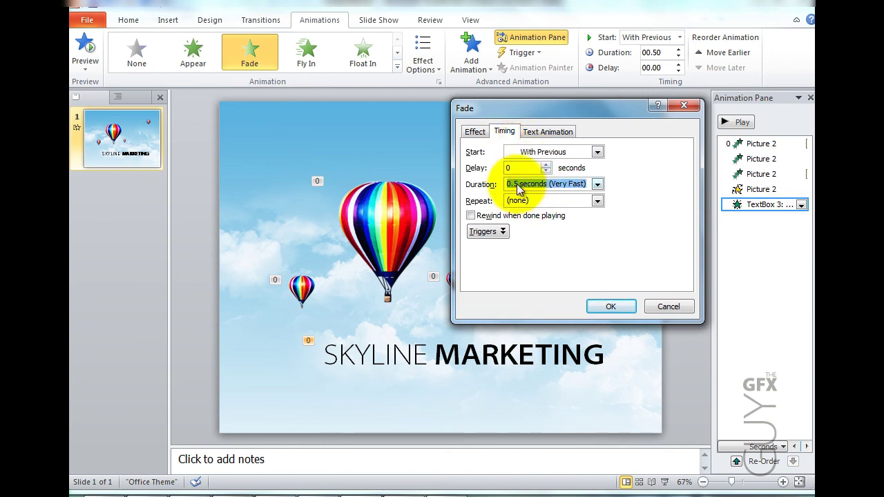
text(1.5)
double_click(511, 168)
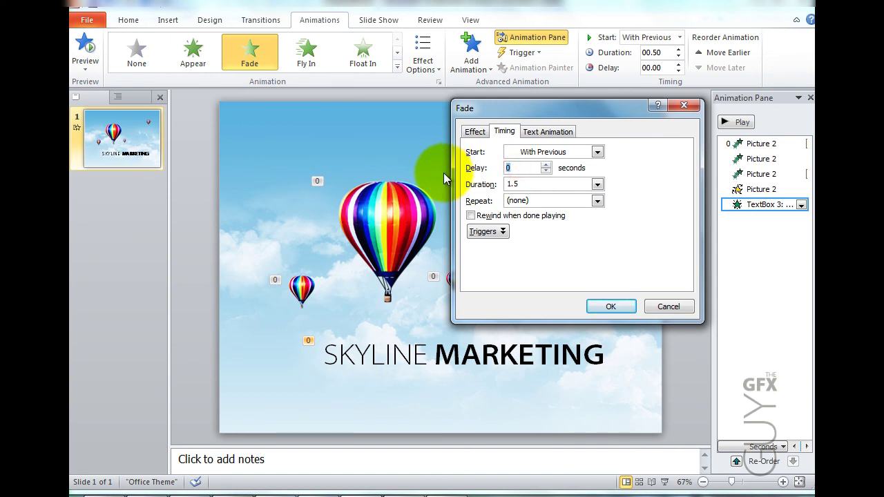
text(7.5)
click(609, 307)
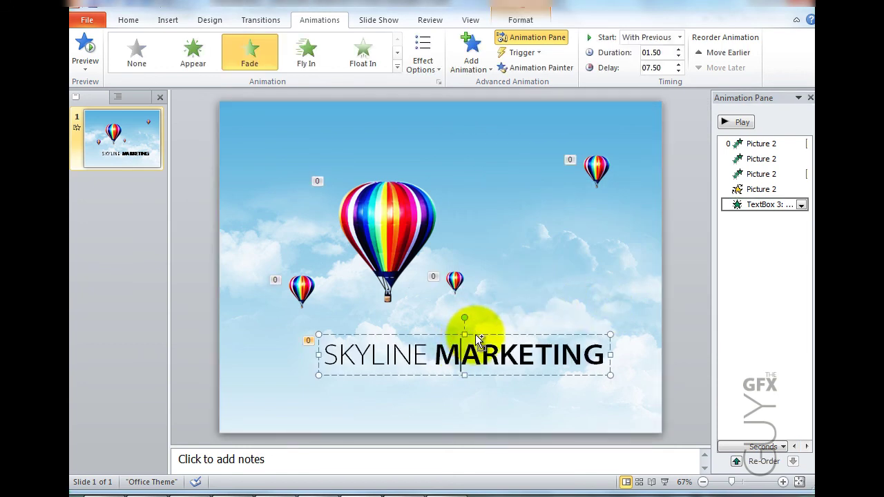
Duplicate the title box below it and change its text to 'Raising about the clouds'.
drag(479, 339, 476, 375)
triple_click(481, 390)
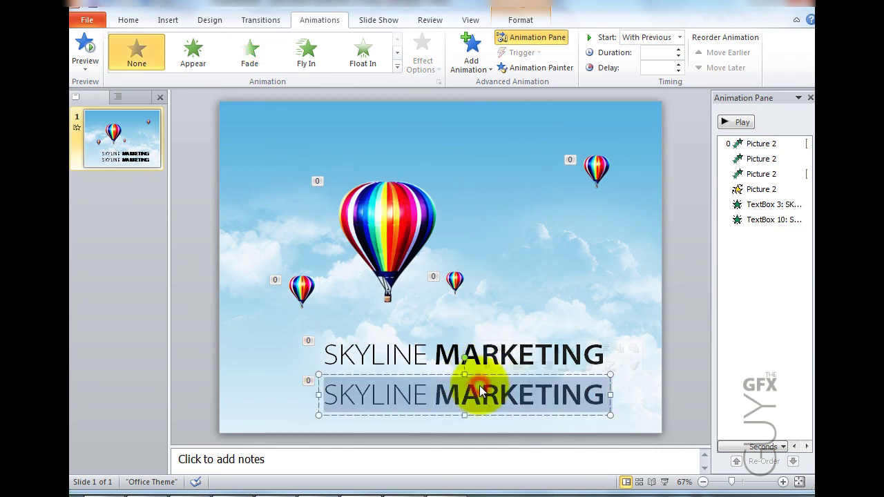
text(Ra)
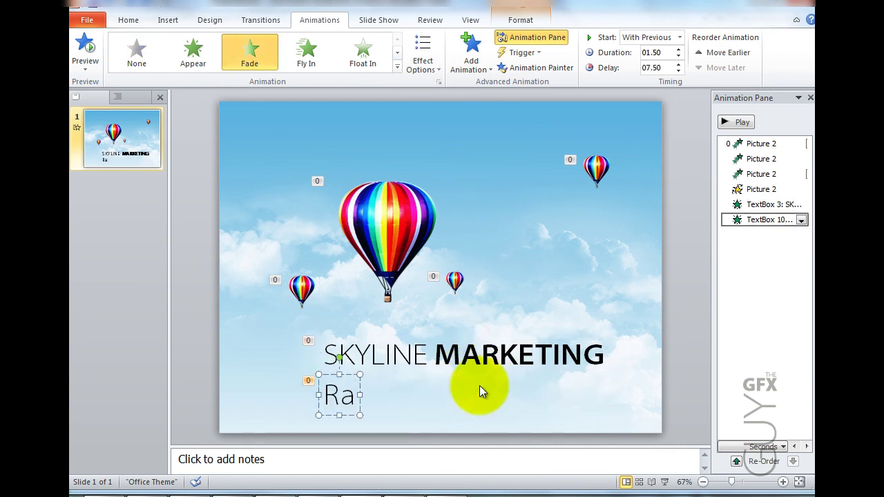
text(ising about the )
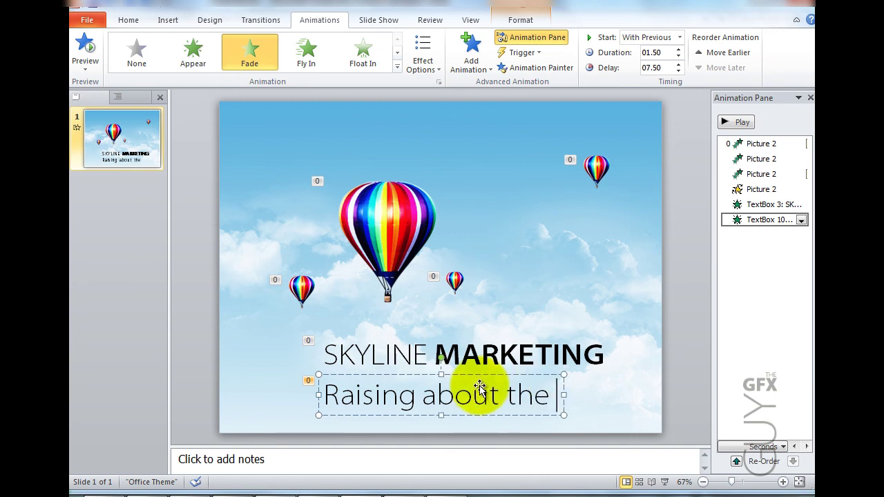
text(clouds)
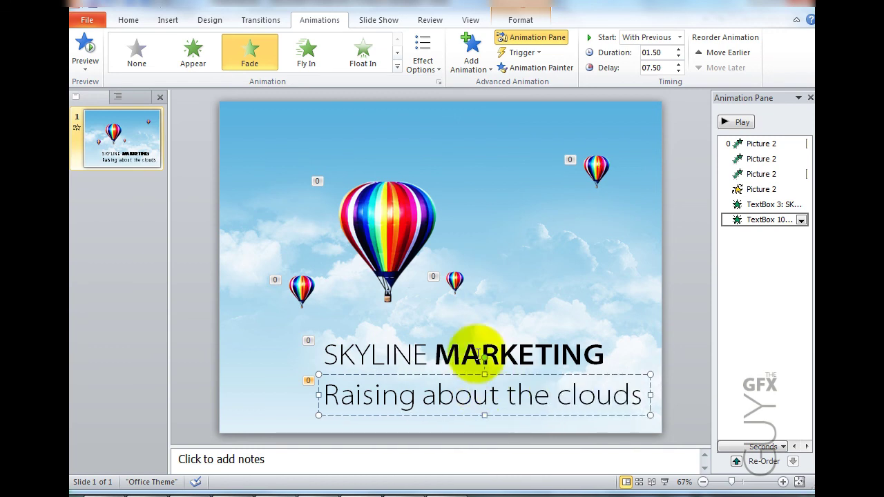
drag(518, 376, 517, 368)
Make the subtitle 24 pt italic.
click(129, 19)
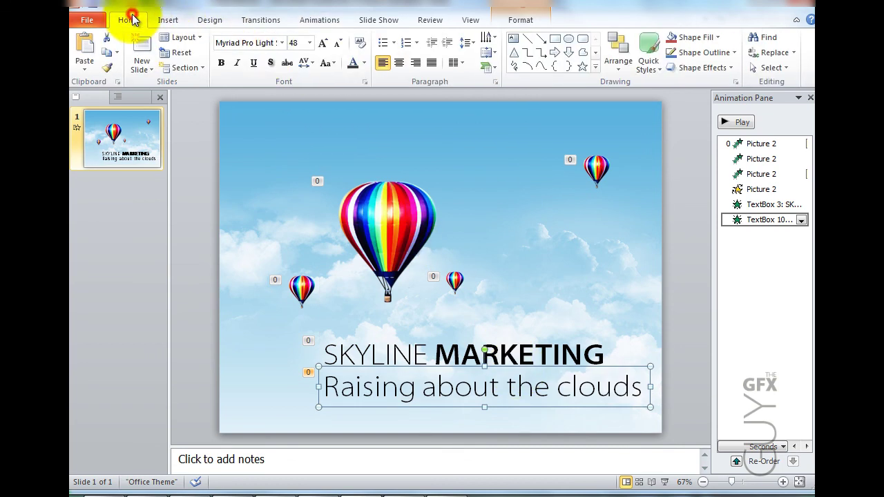
click(292, 43)
text(24)
key(Return)
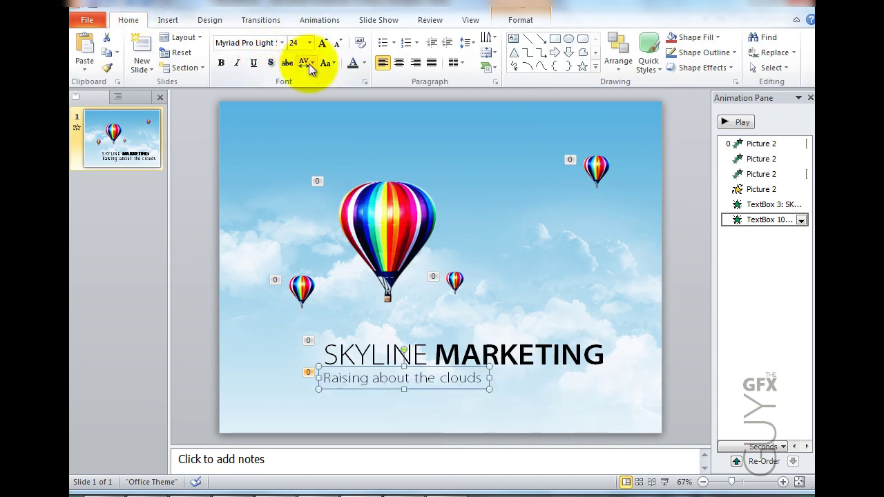
click(237, 63)
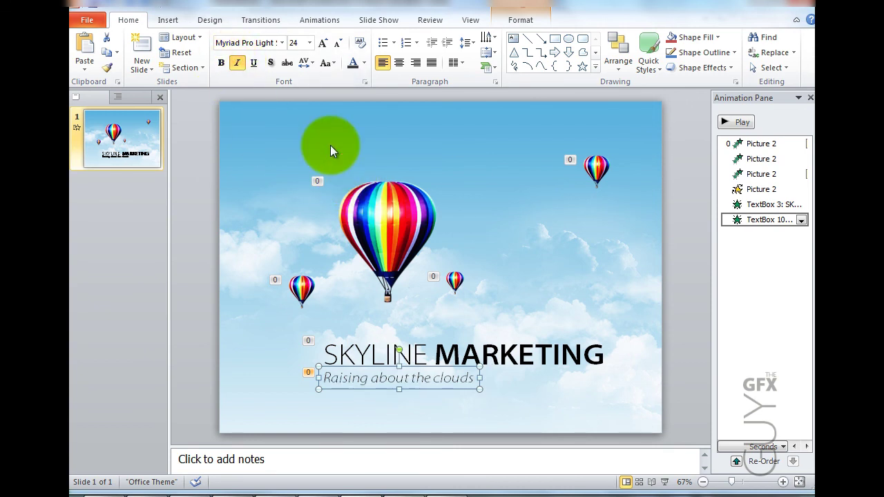
Switch the subtitle font to Myriad Pro SemiExt and nudge it up toward the title.
click(282, 44)
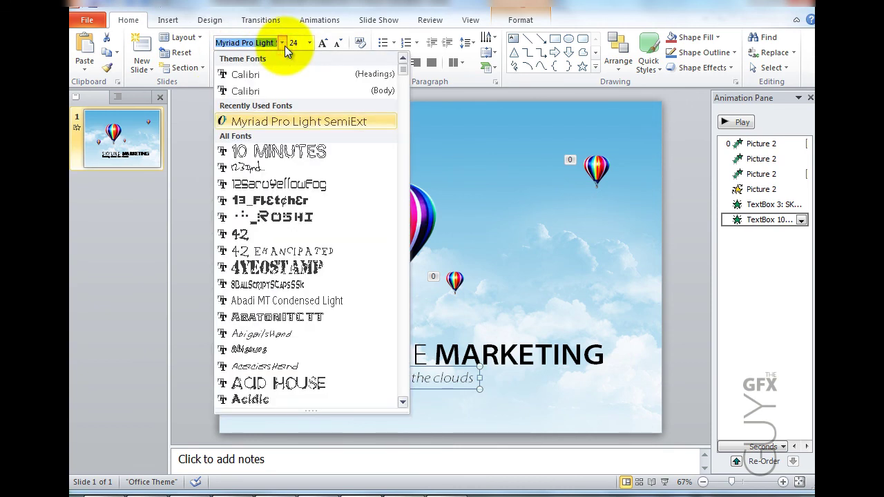
drag(402, 69, 406, 297)
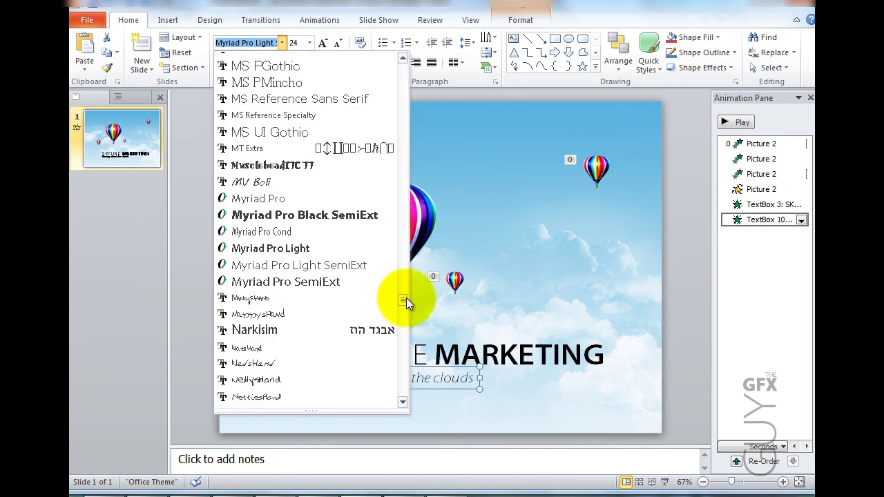
click(321, 282)
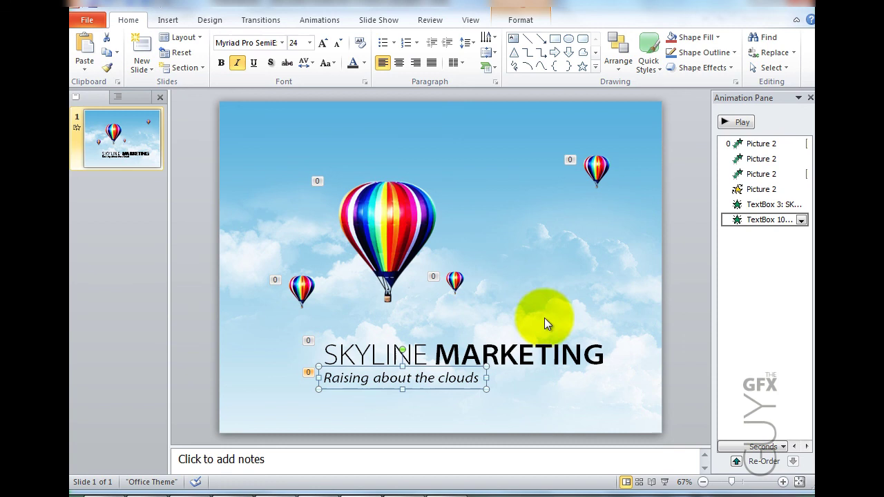
key(Up)
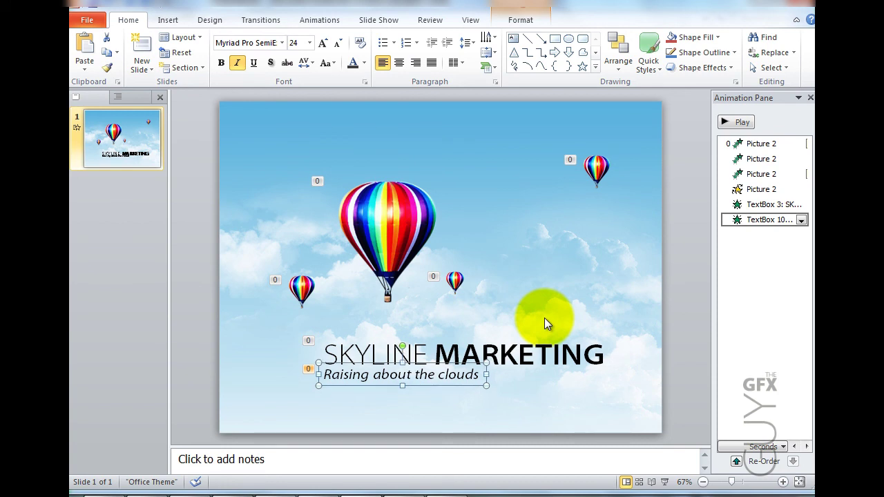
key(ctrl+Up)
key(Up)
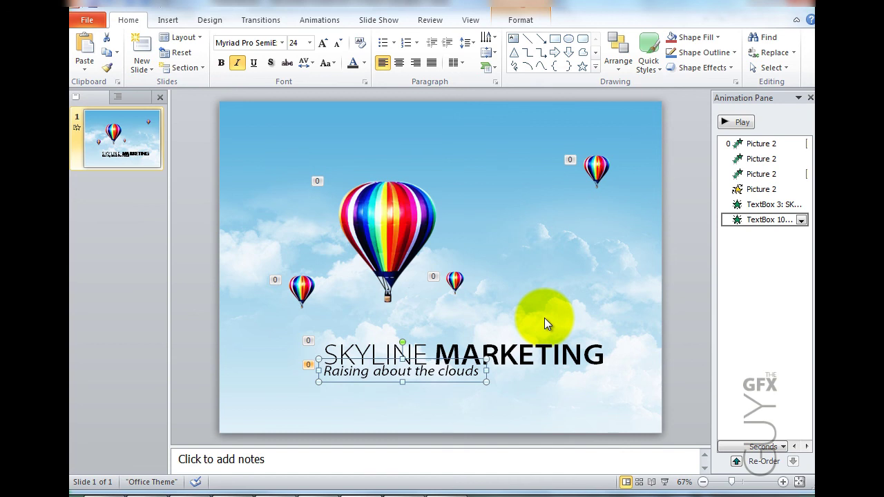
Colour the subtitle dark grey (Black Lighter 25%) and nudge it sideways to align it.
click(365, 63)
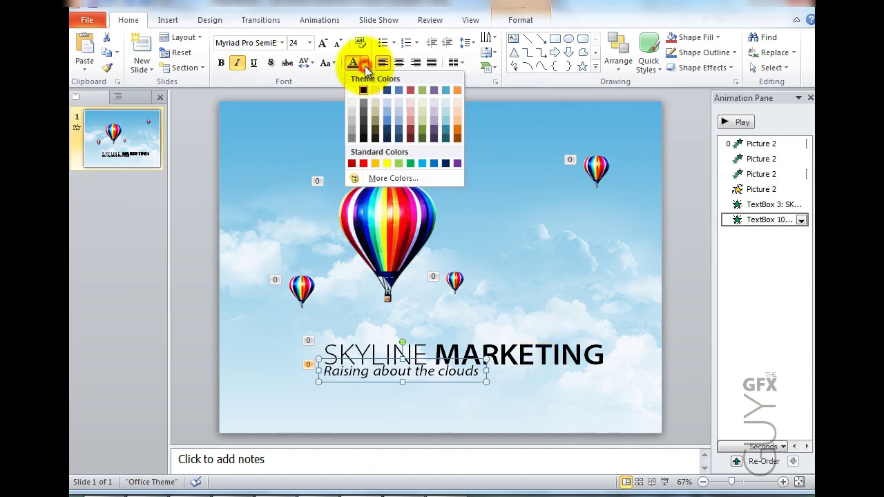
click(364, 122)
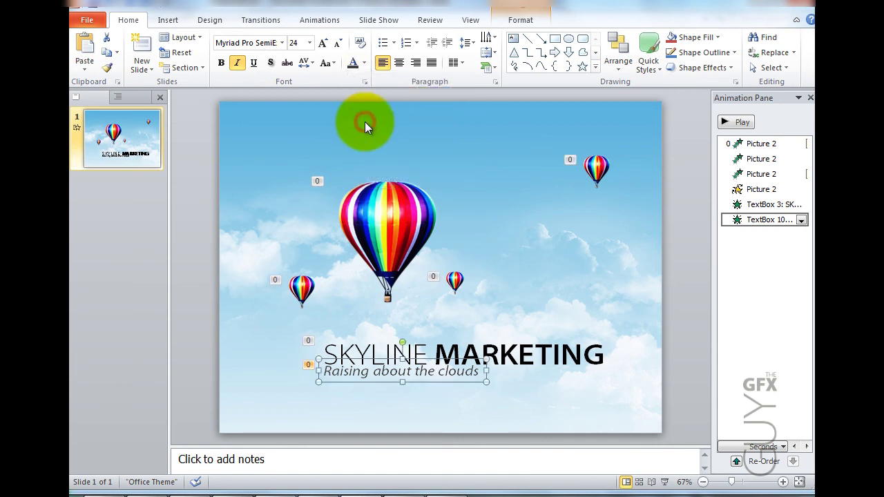
click(547, 318)
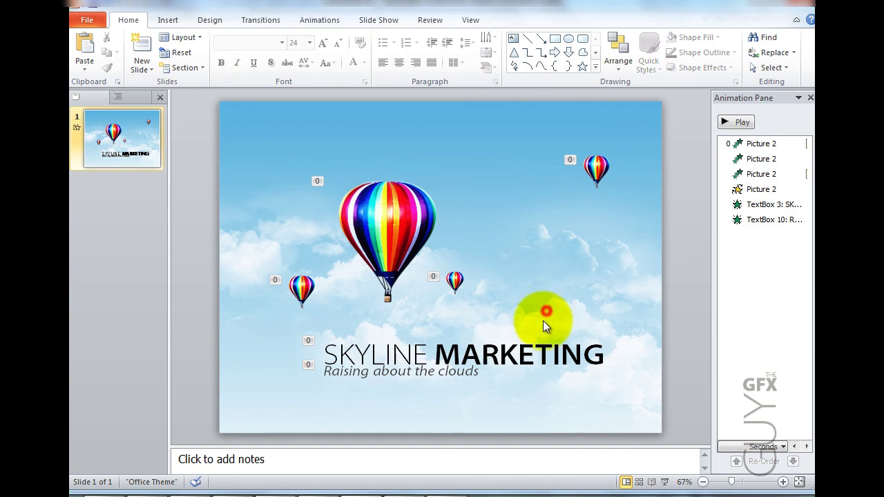
click(404, 370)
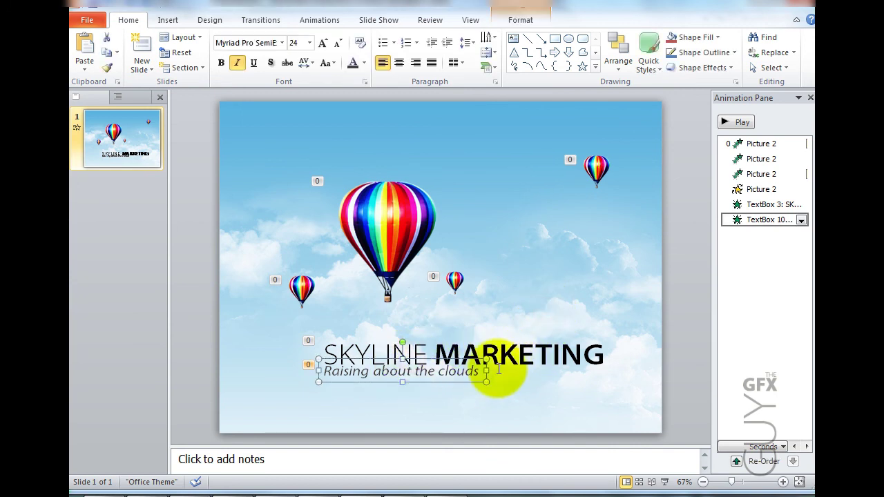
key(ctrl+Right)
key(ctrl+Right)
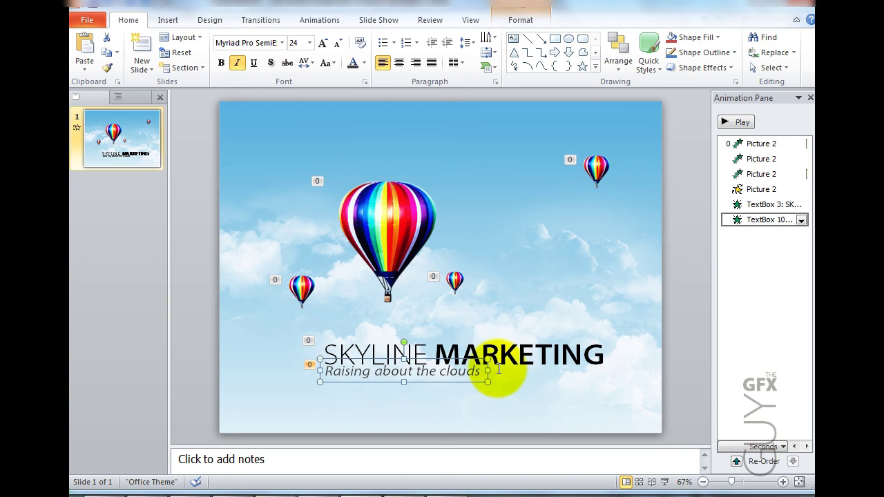
key(ctrl+Left)
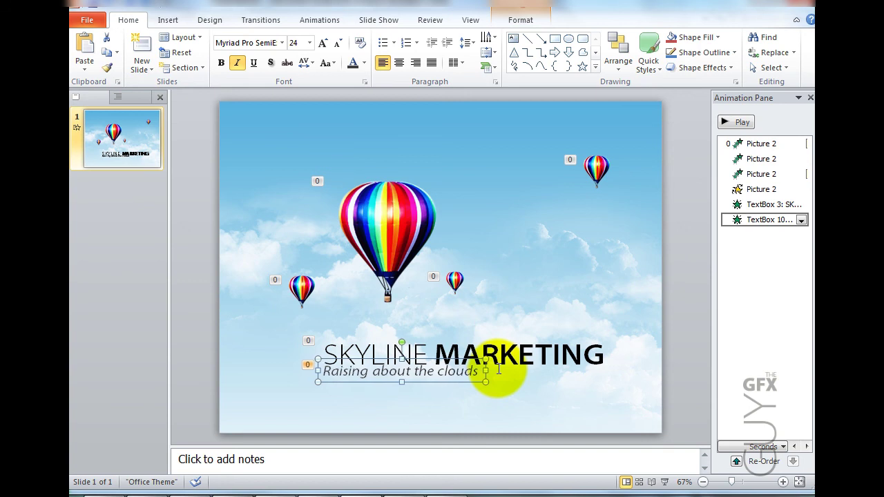
key(ctrl+Right)
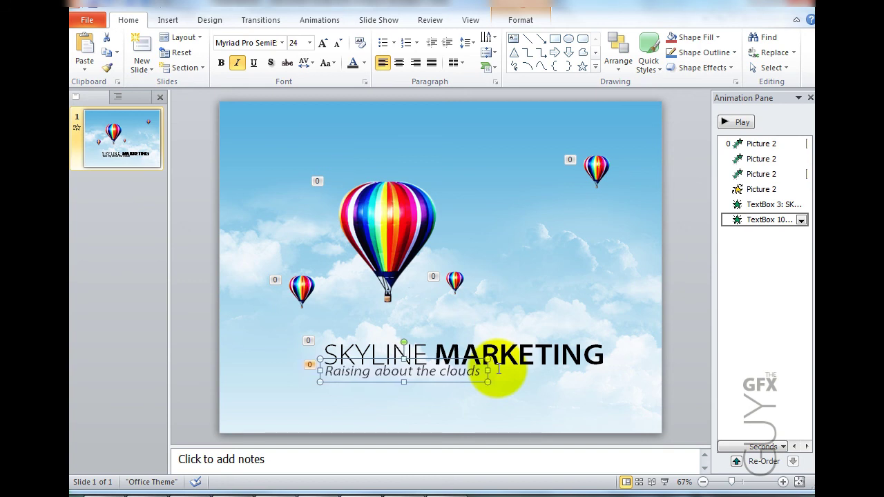
key(ctrl+Left)
key(ctrl+Left)
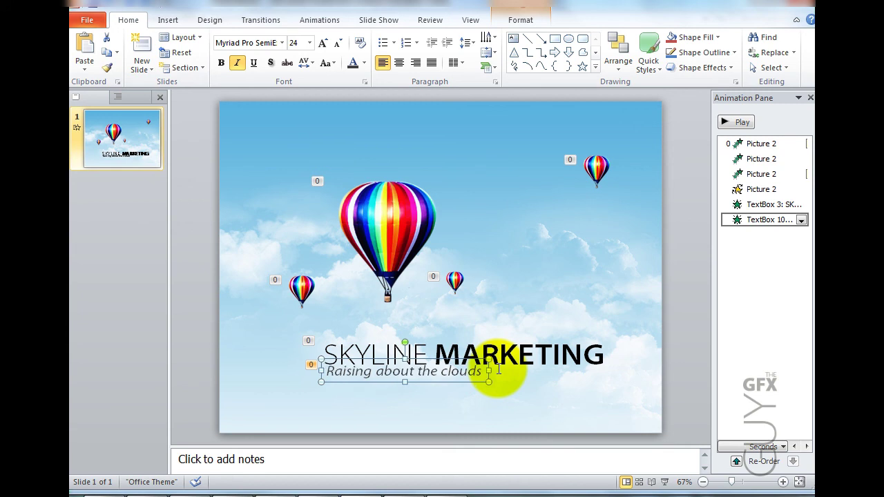
key(ctrl+Right)
key(ctrl+Right)
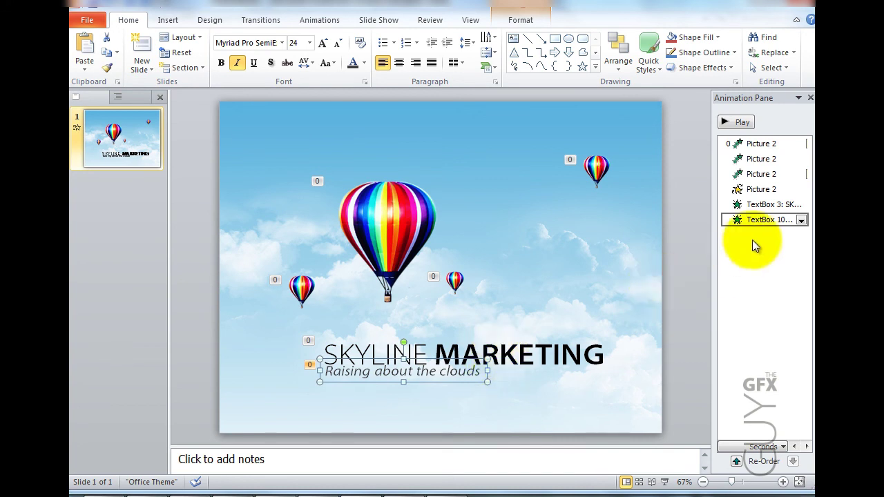
Give the subtitle's Fade a 9-second delay and 2-second duration.
double_click(764, 221)
click(504, 131)
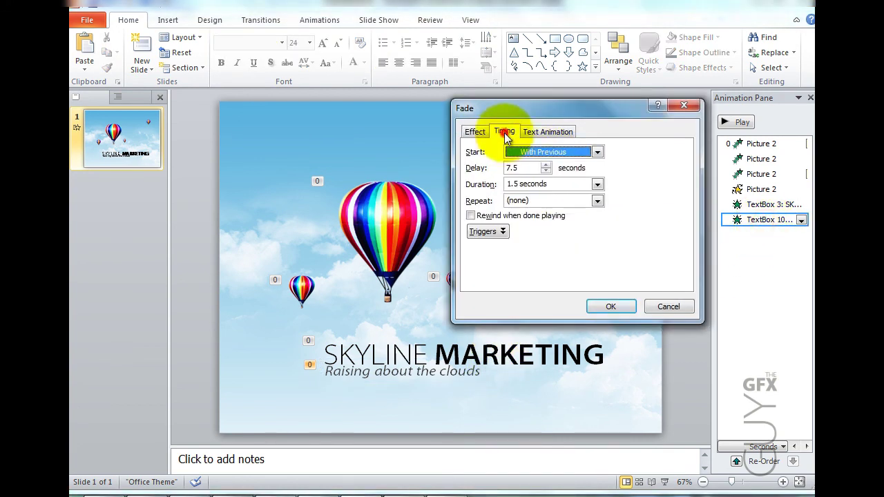
double_click(517, 168)
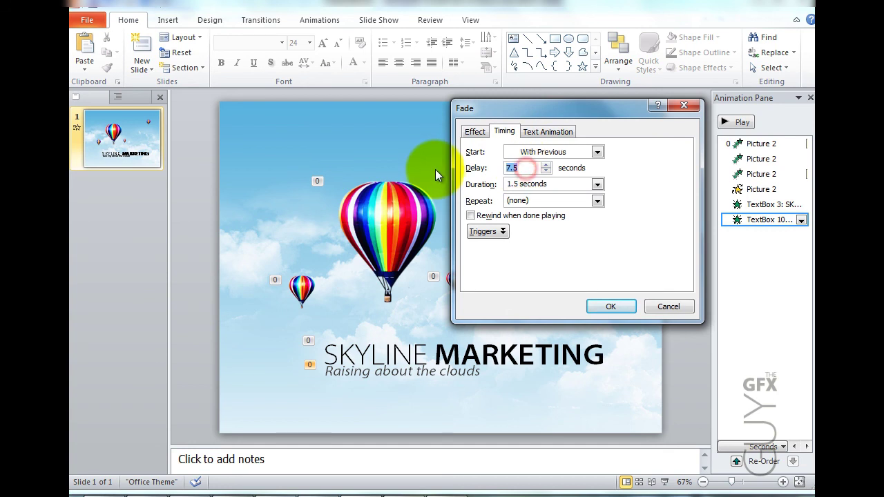
text(9)
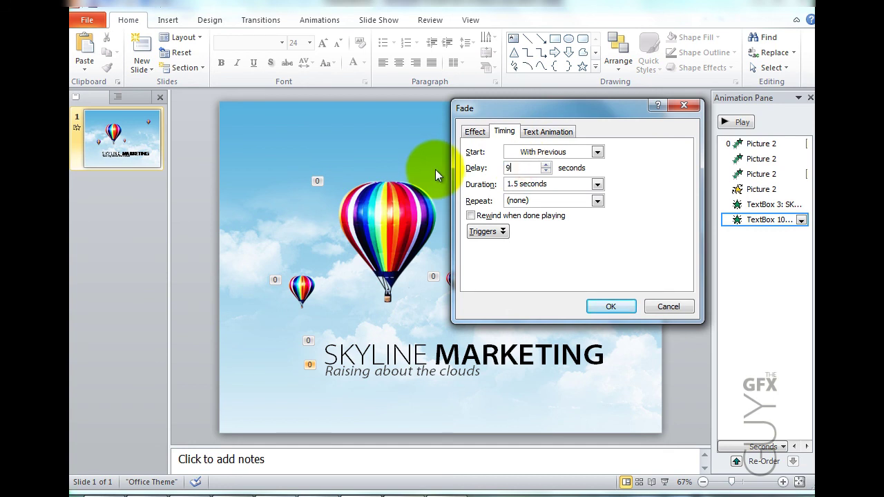
double_click(541, 182)
text(2)
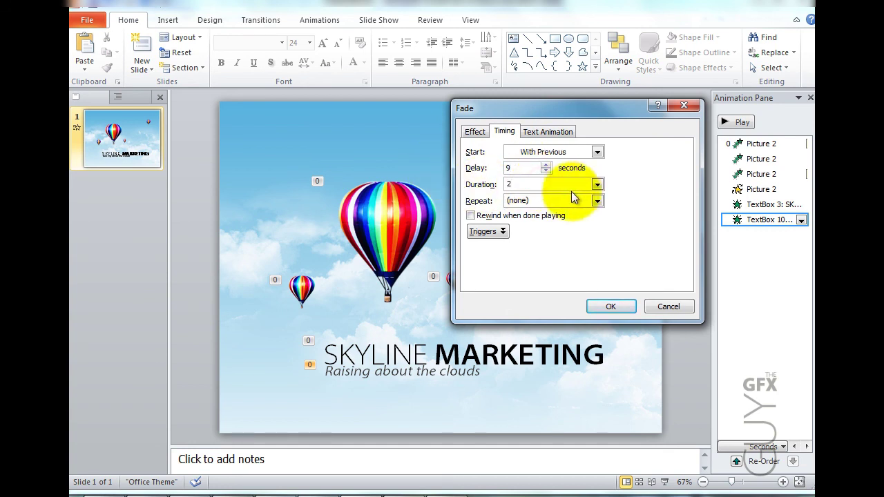
click(611, 306)
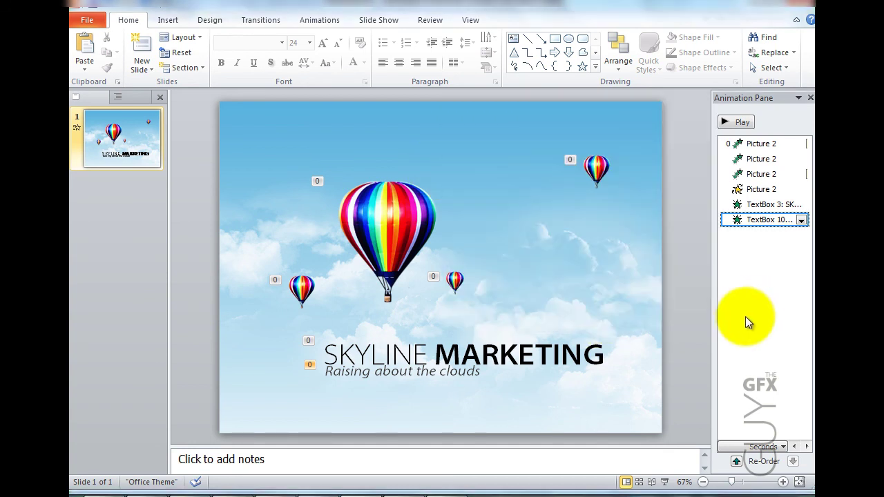
Play the slide's animations from the Animation Pane.
click(736, 123)
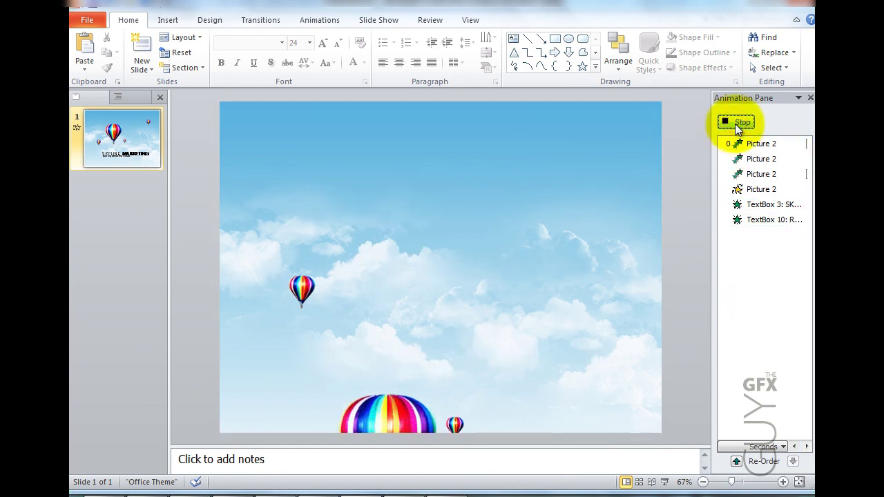